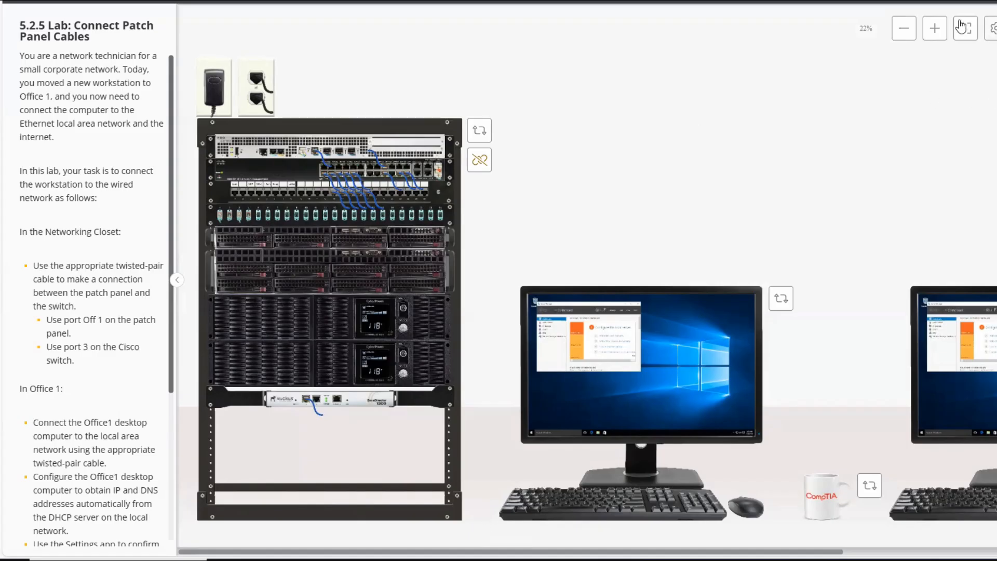
- Examine the networking closet rack up close and inspect the details of the Pro Series router
click(935, 30)
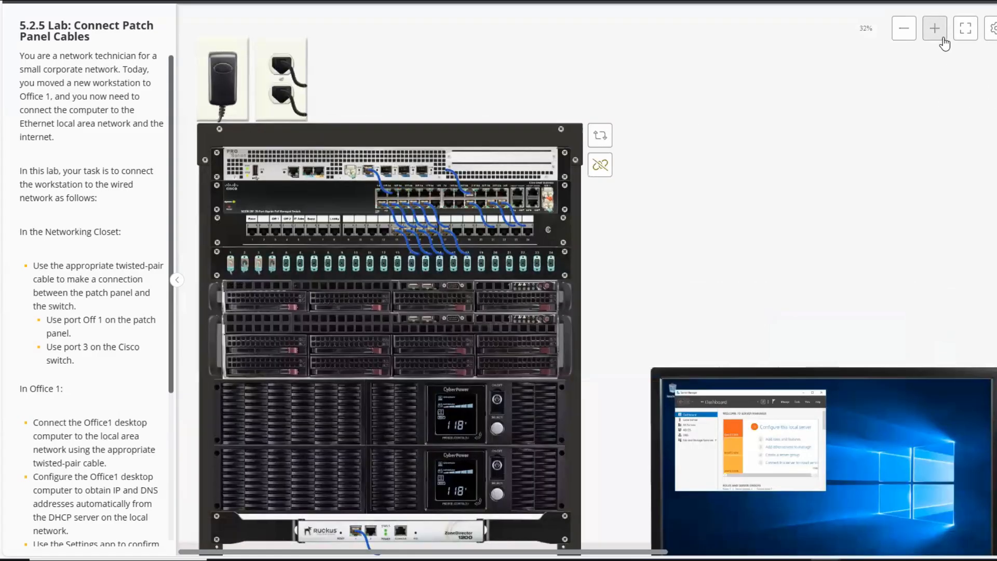
click(935, 30)
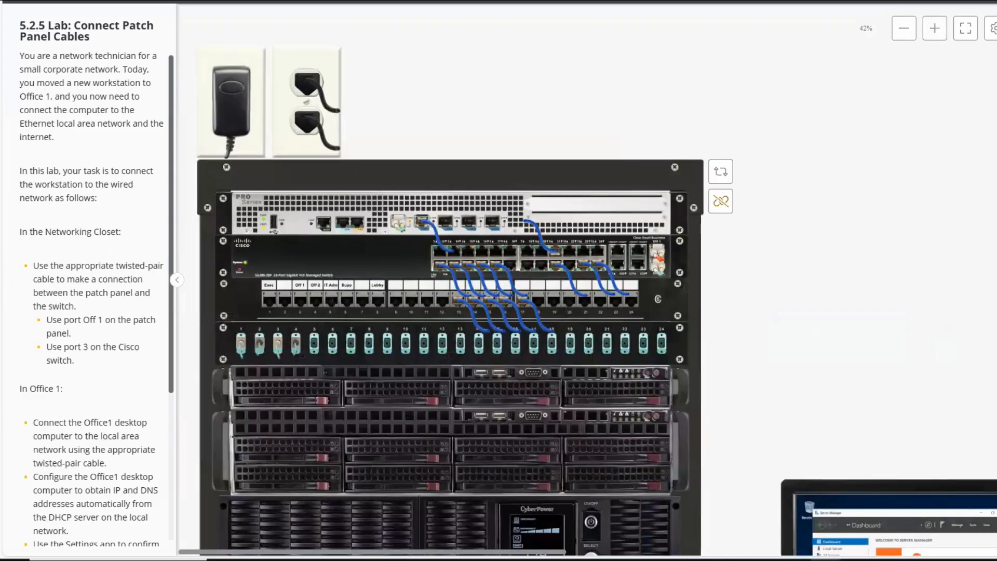
click(935, 31)
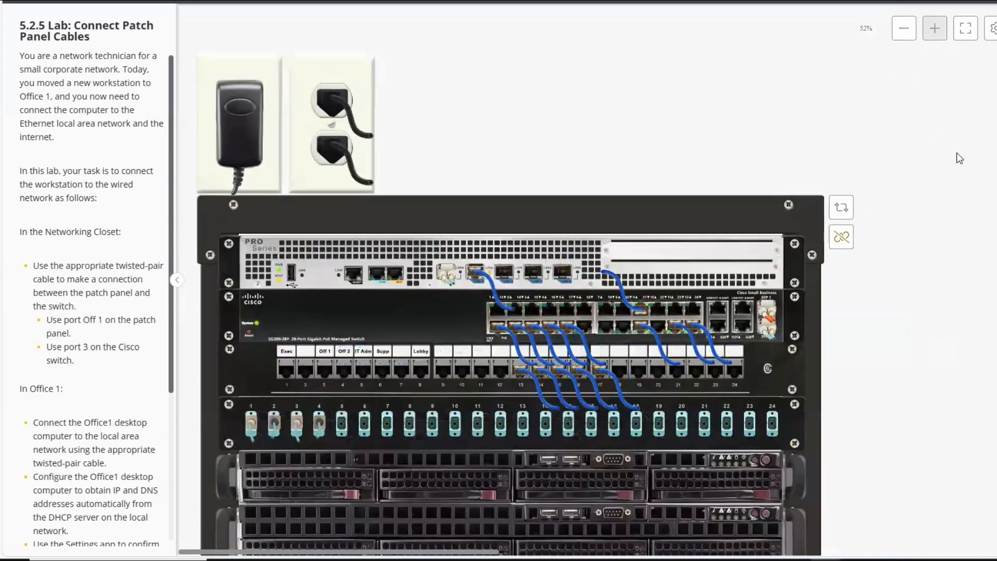
scroll(519, 345, down, 3)
scroll(203, 130, down, 1)
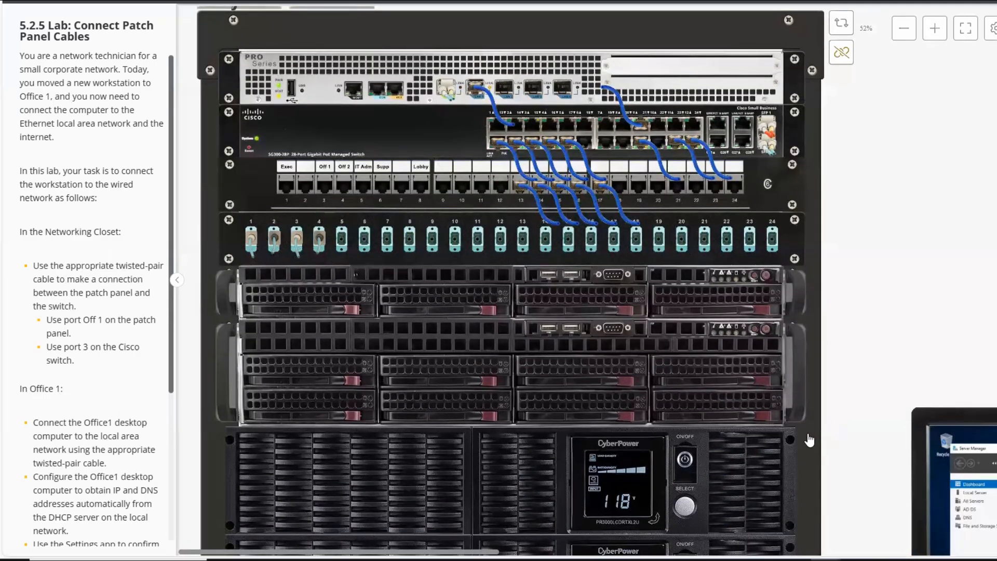
scroll(809, 440, down, 3)
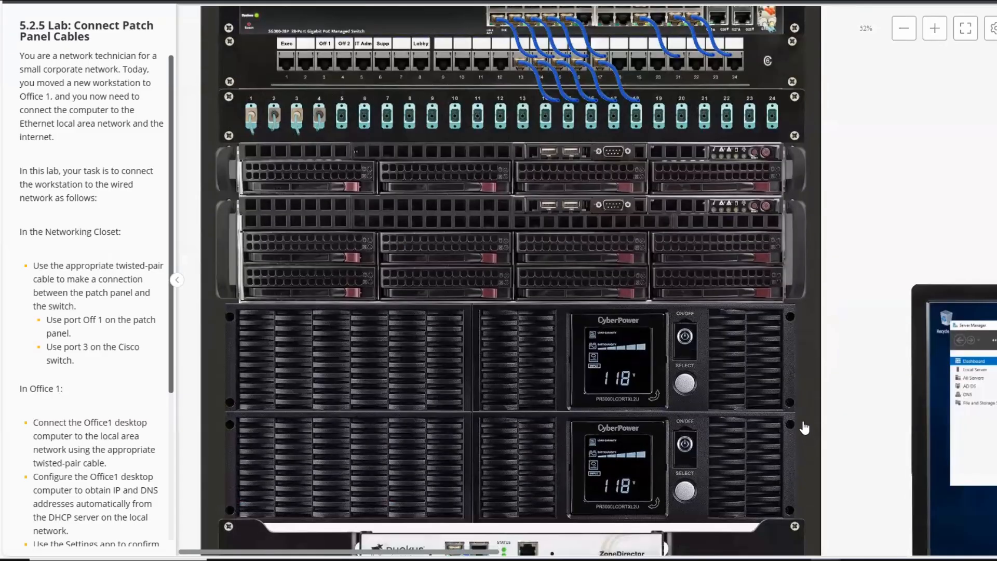
scroll(803, 426, up, 6)
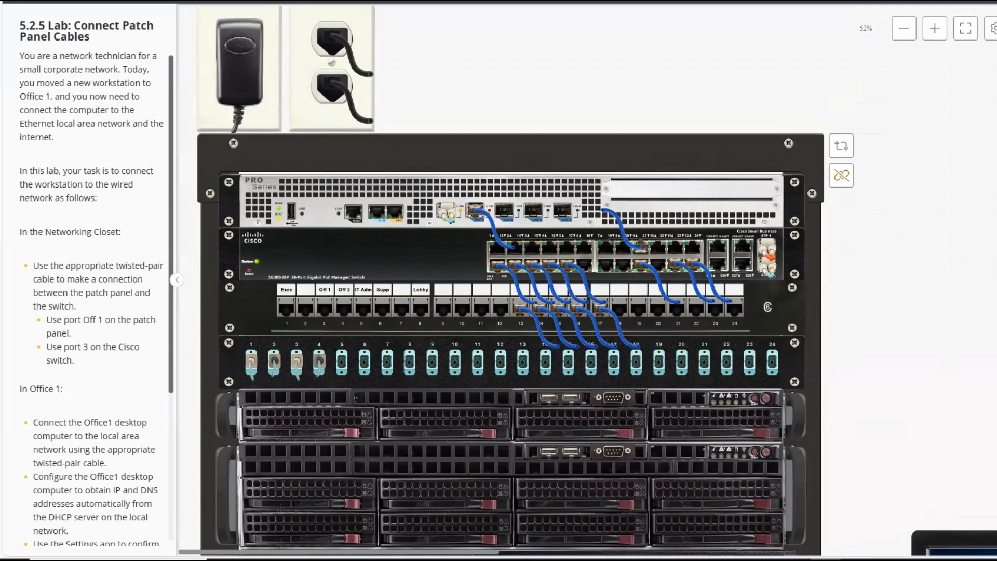
click(284, 196)
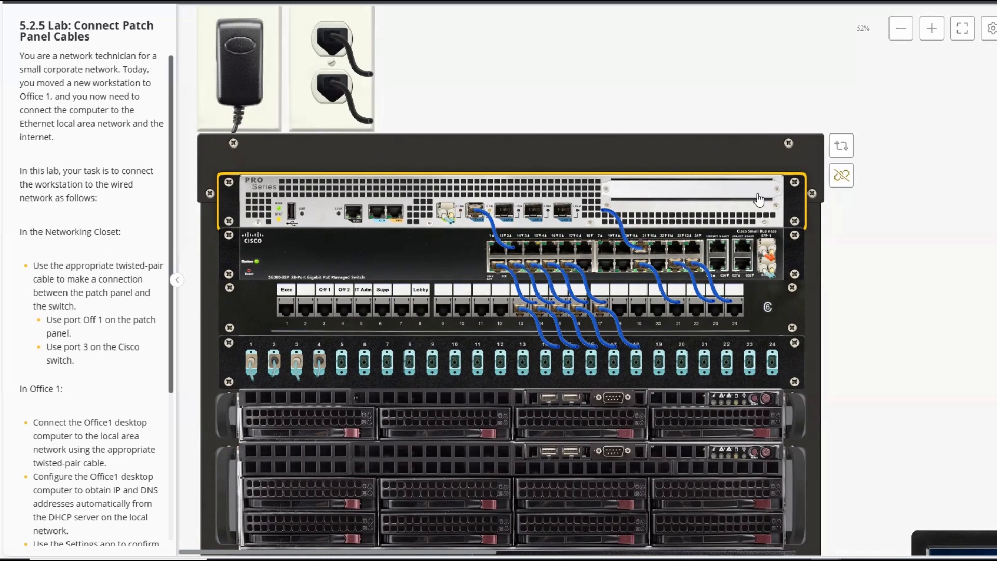
click(693, 205)
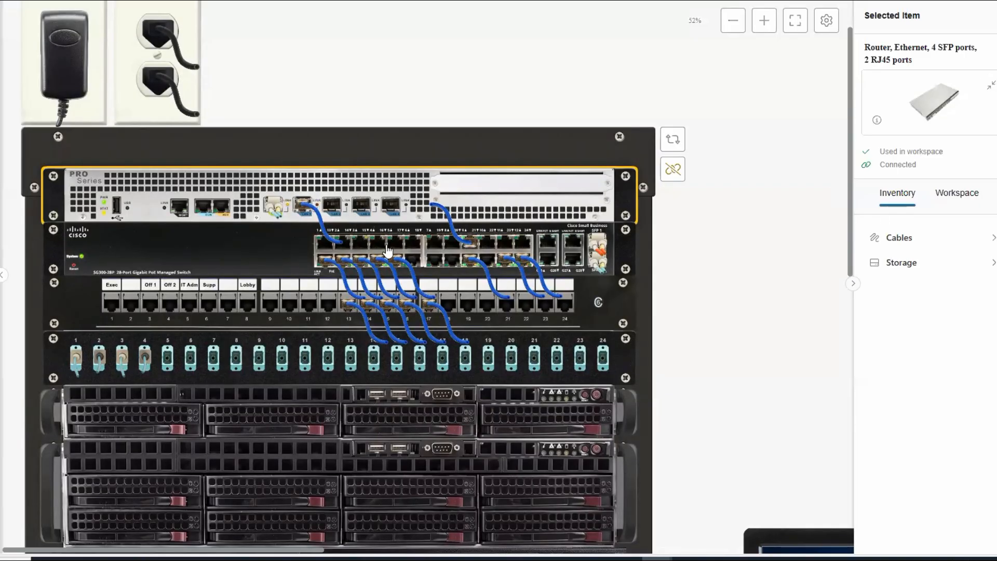
- Inspect the details of the Cisco switch and of the RJ45 and fiber patch panels beneath it
click(143, 252)
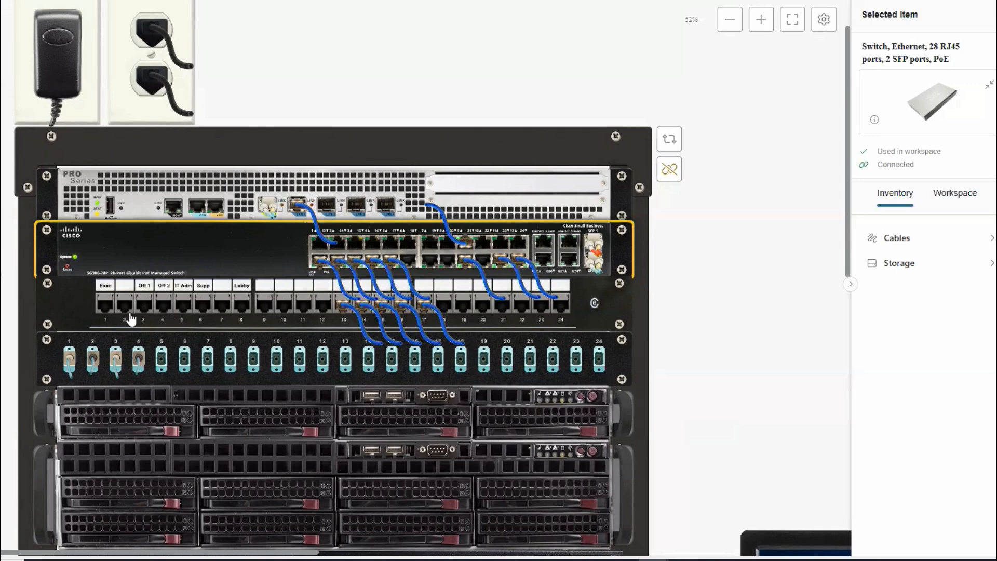
click(94, 310)
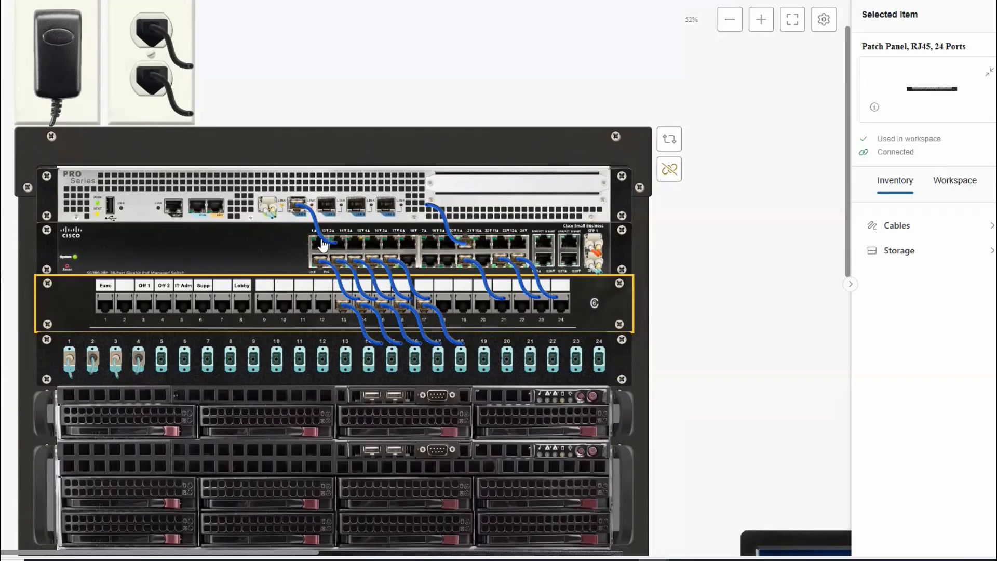
click(159, 250)
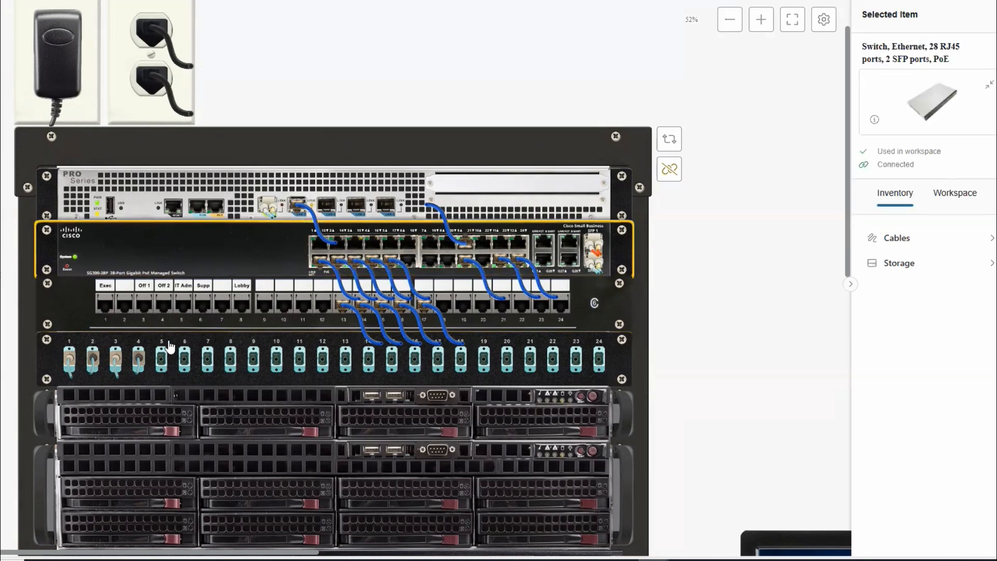
click(118, 301)
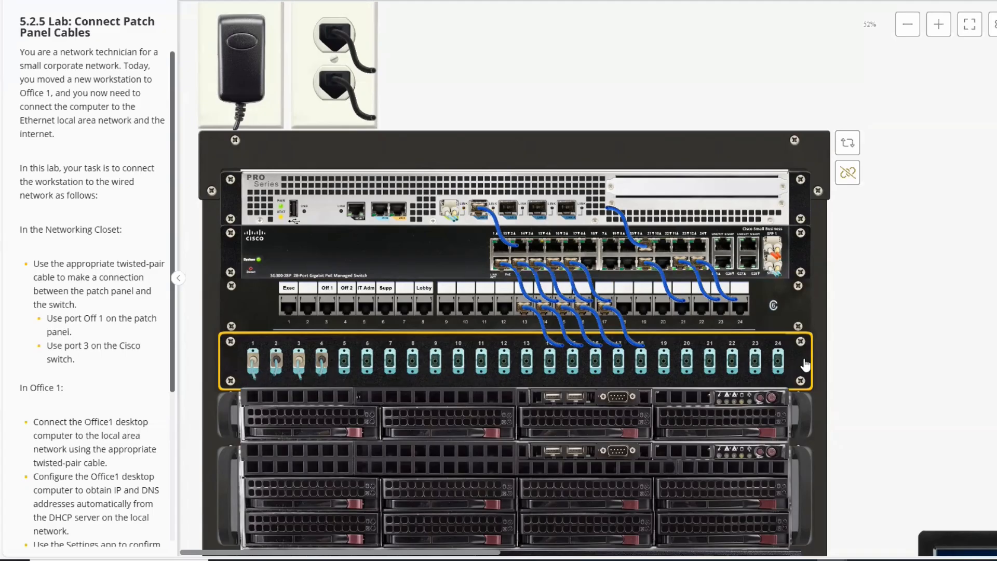
click(769, 358)
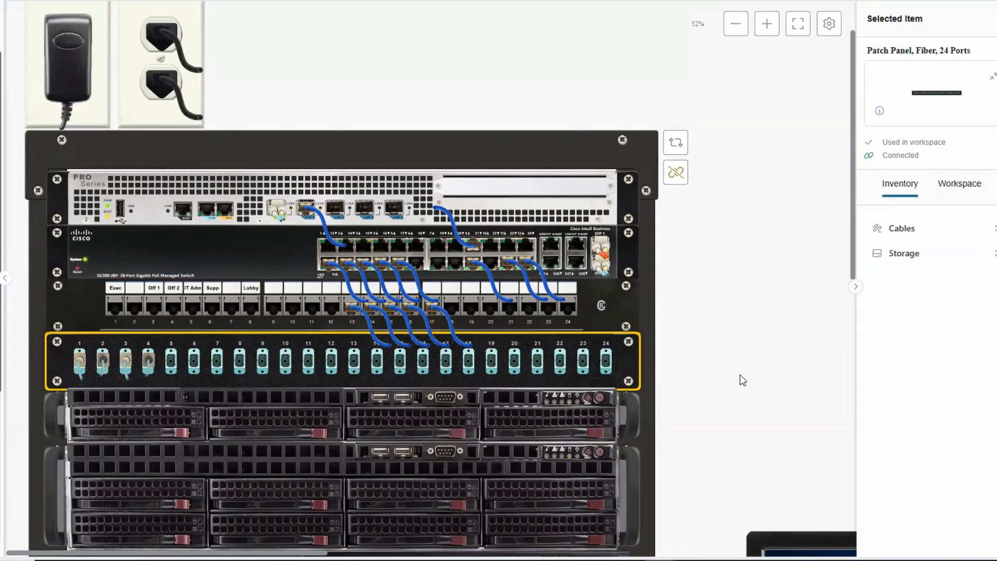
- Inspect the CorpServer and CorpData servers mounted below the fiber patch panel
scroll(560, 381, down, 1)
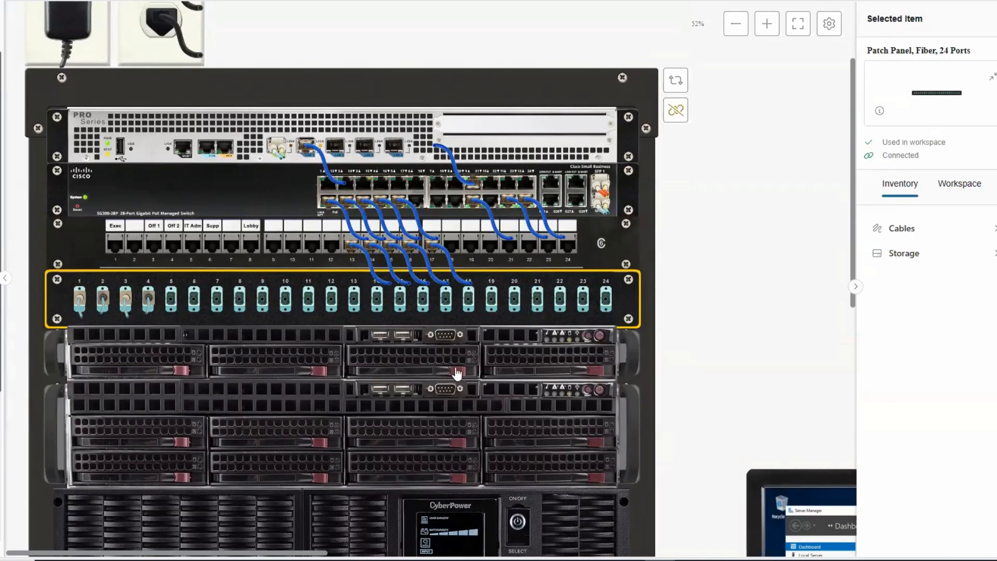
scroll(571, 374, down, 1)
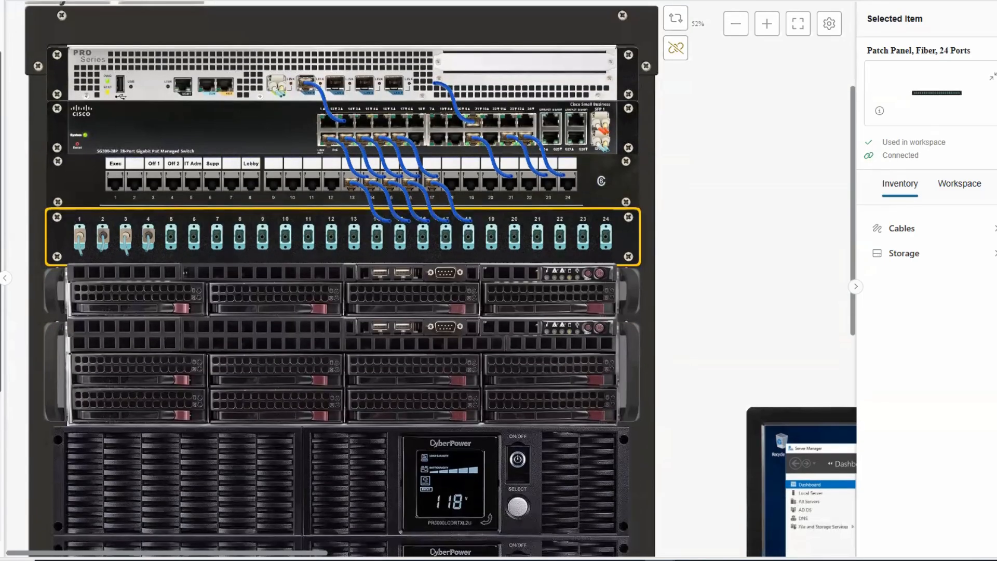
scroll(435, 351, down, 2)
click(108, 179)
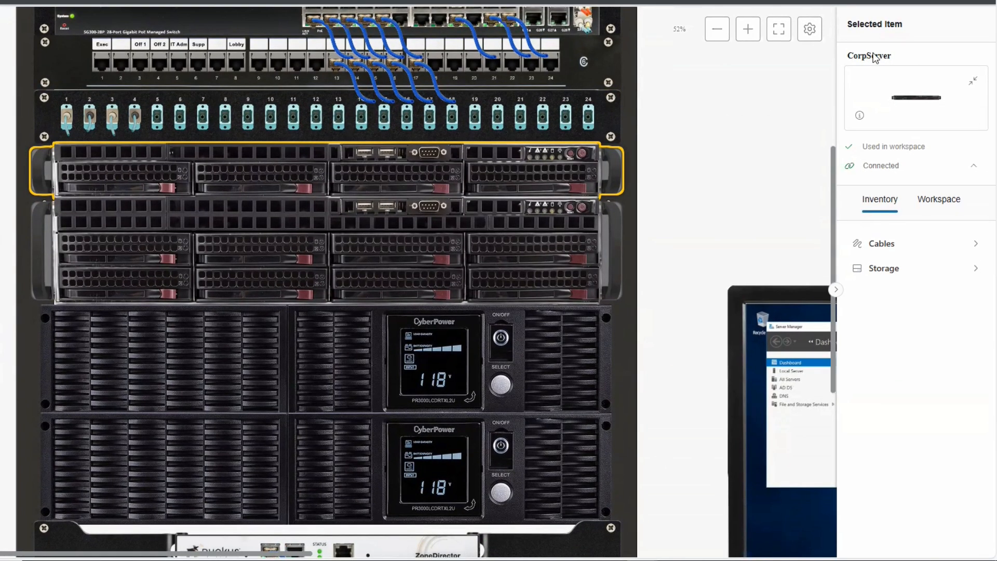
click(99, 242)
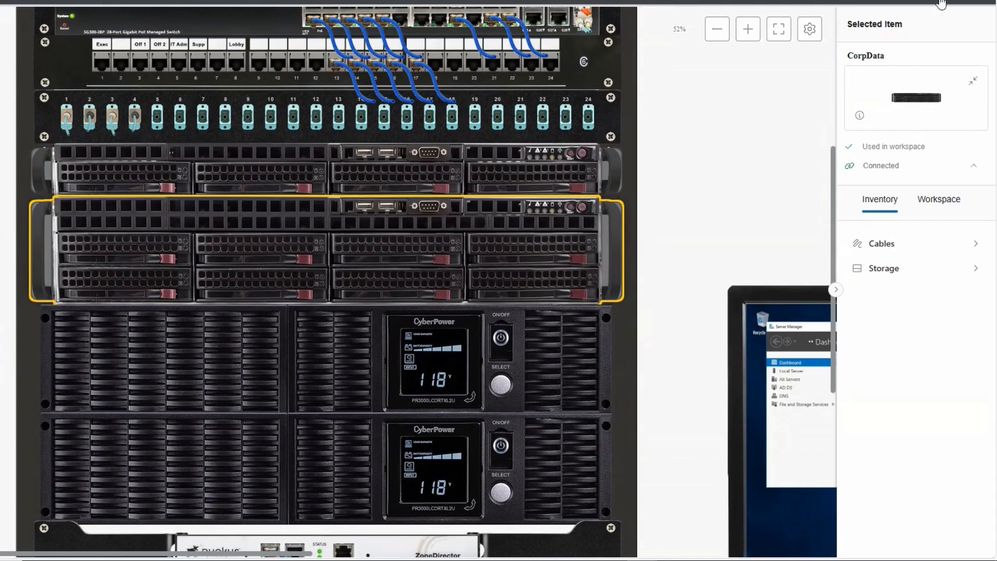
click(339, 176)
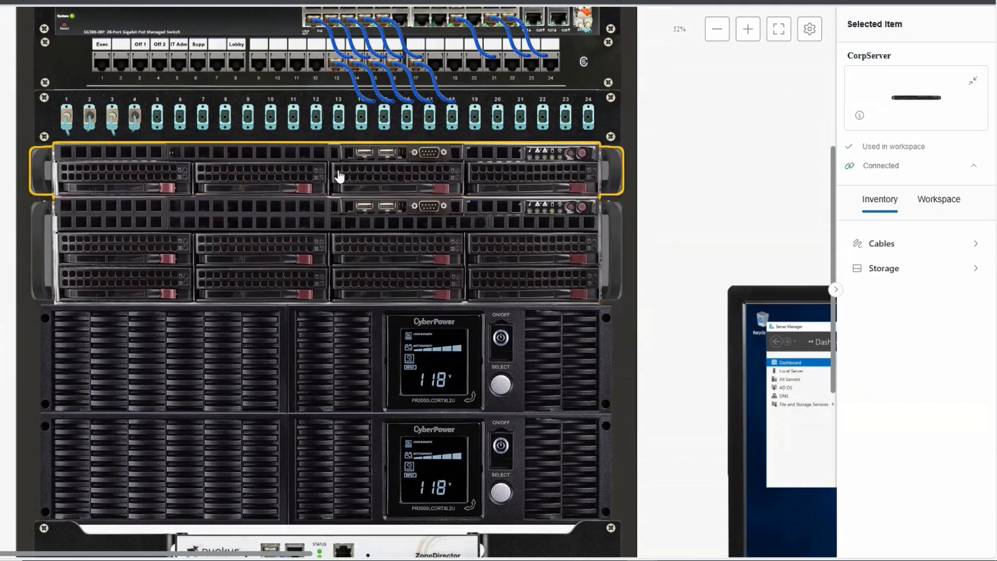
click(311, 268)
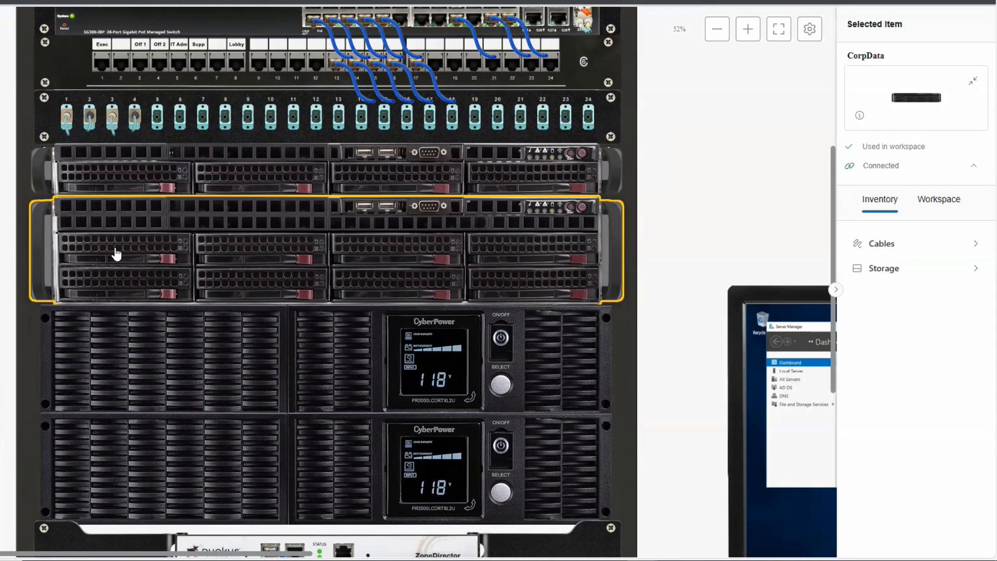
- Inspect the details of the two CyberPower UPS units in the rack
click(159, 361)
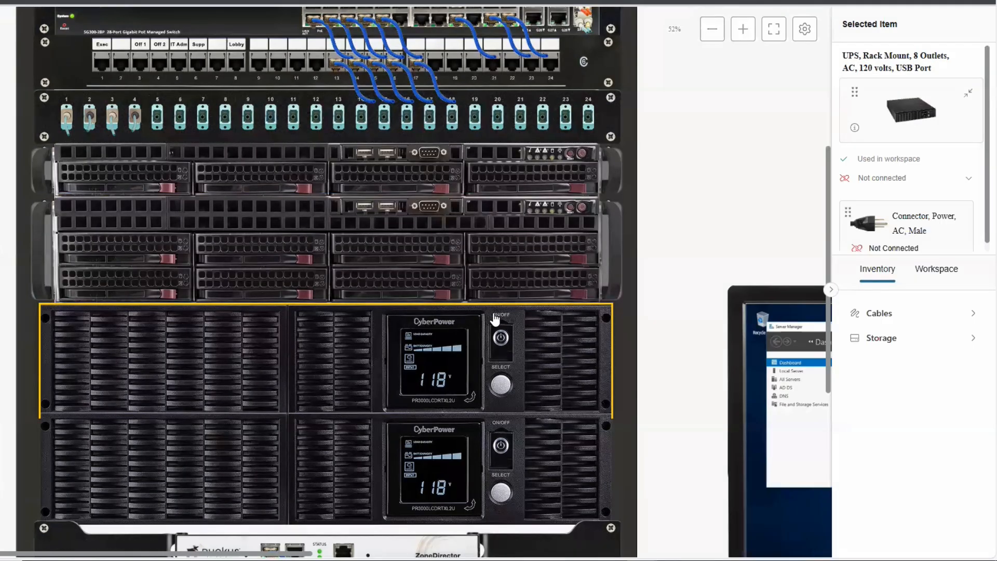
scroll(624, 365, down, 1)
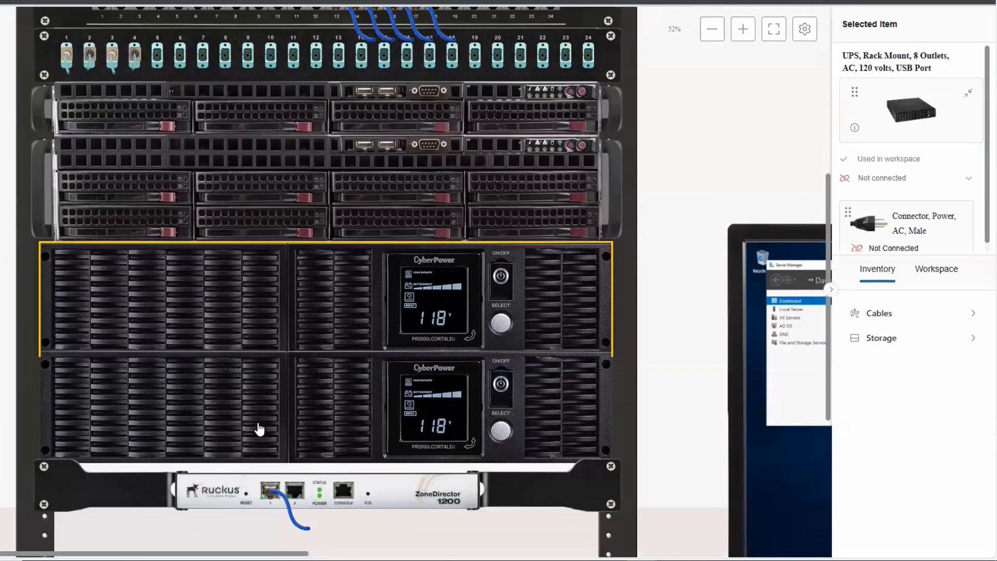
click(156, 426)
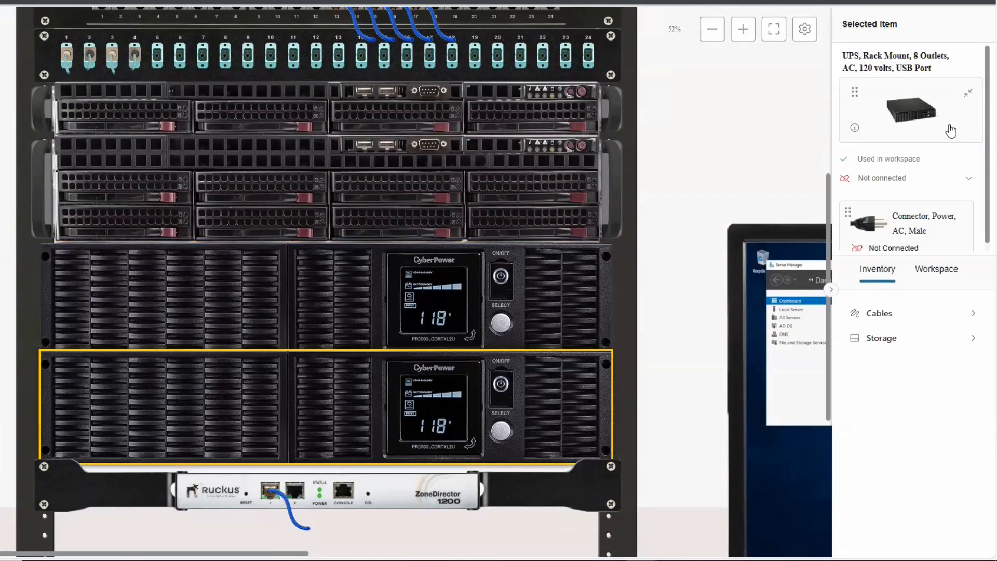
- Inspect the Ruckus ZoneDirector 1200 wireless controller and the lower part of the rack
scroll(553, 292, down, 2)
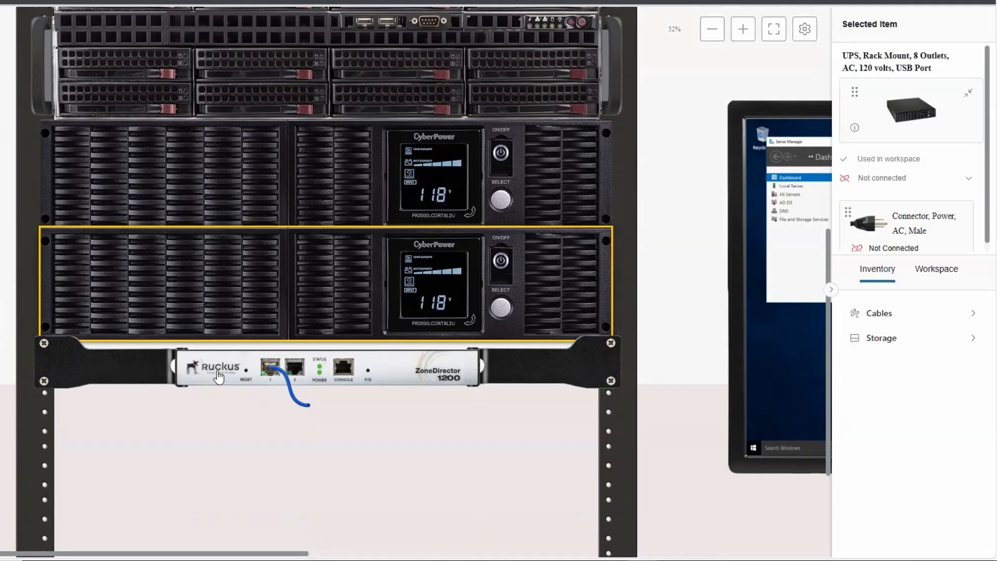
click(218, 376)
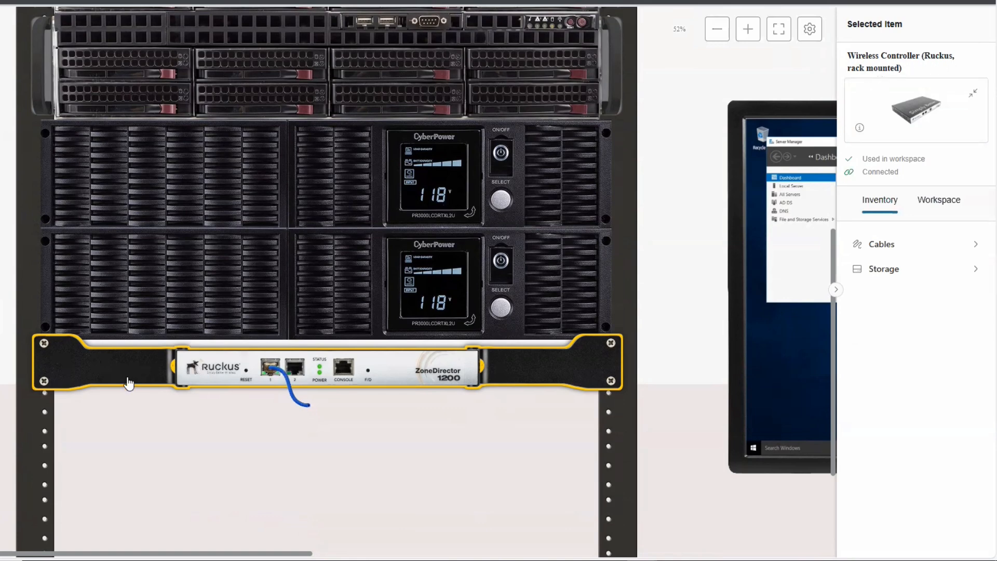
scroll(383, 415, down, 2)
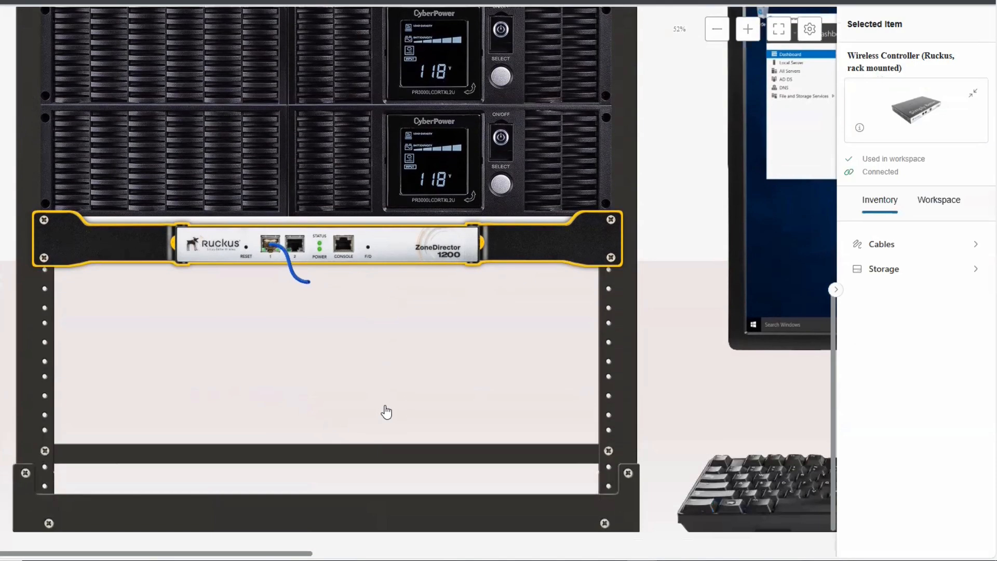
scroll(385, 412, down, 1)
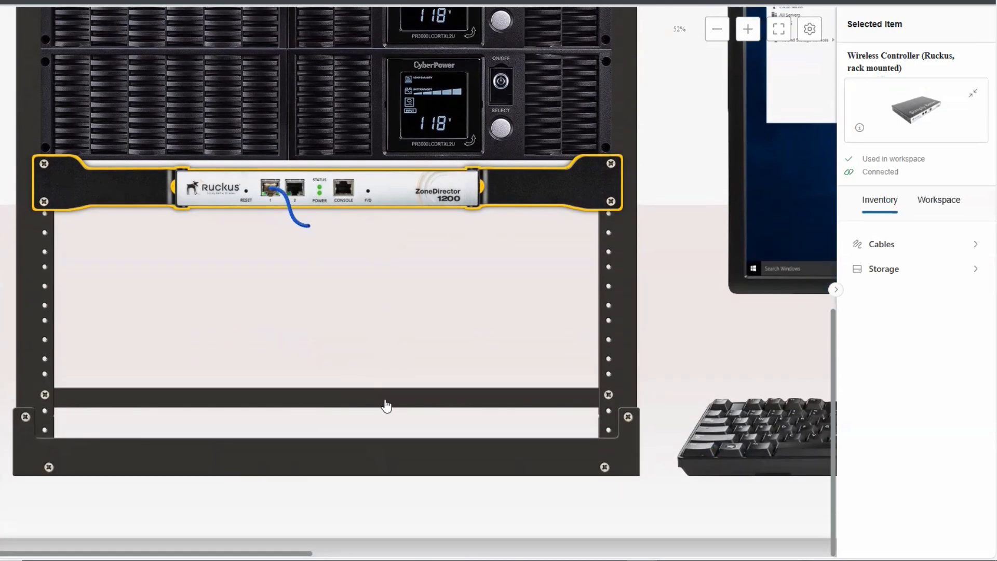
scroll(520, 329, up, 6)
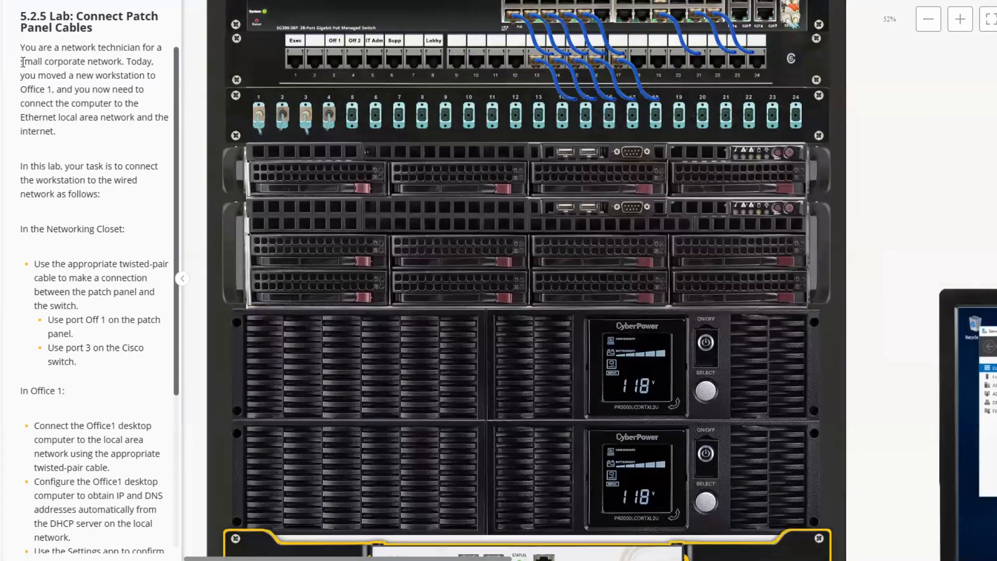
- Read the lab instructions, highlighting and copying the phrase "small corporate network" and the word "wired"
drag(20, 61, 123, 61)
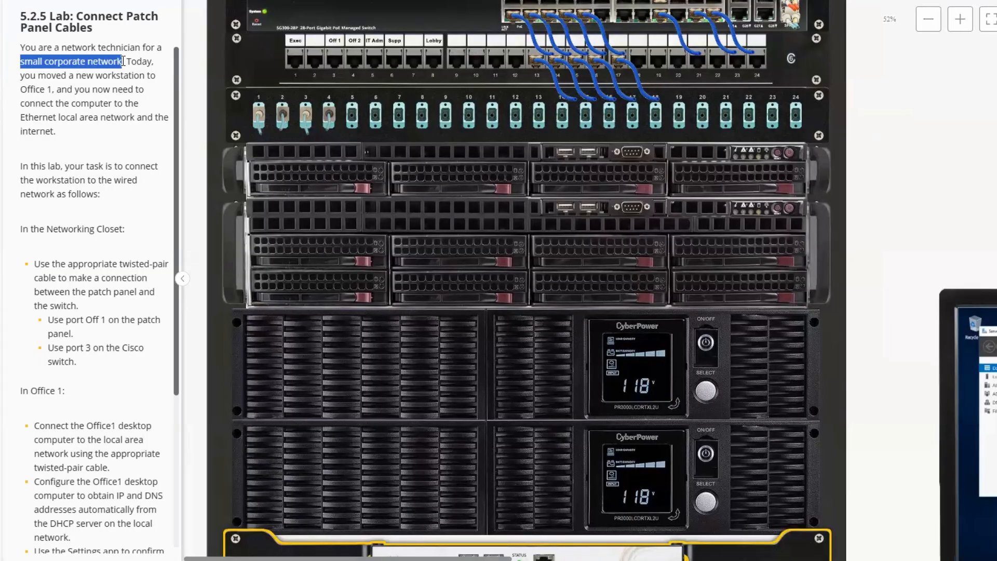
key(ctrl+c)
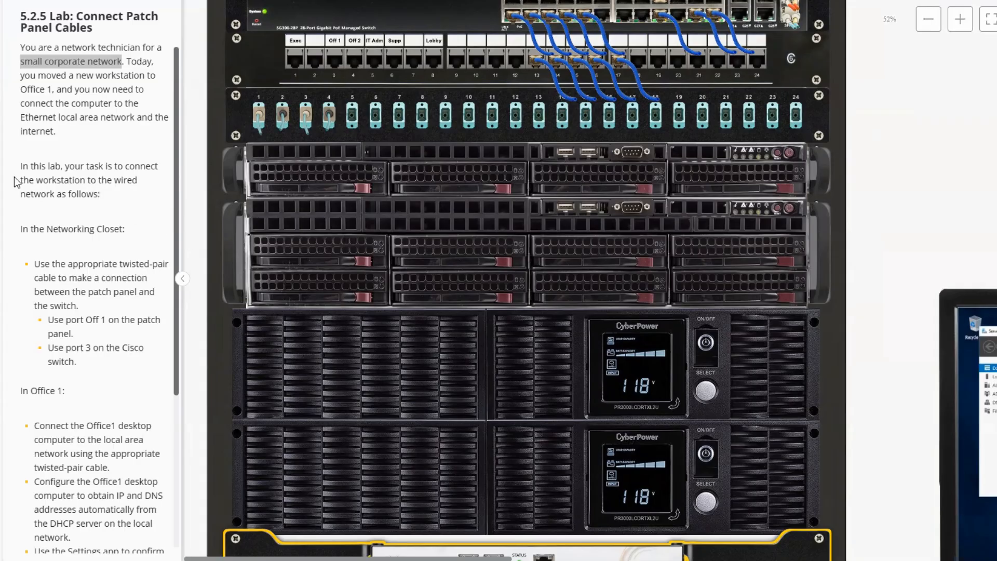
click(116, 231)
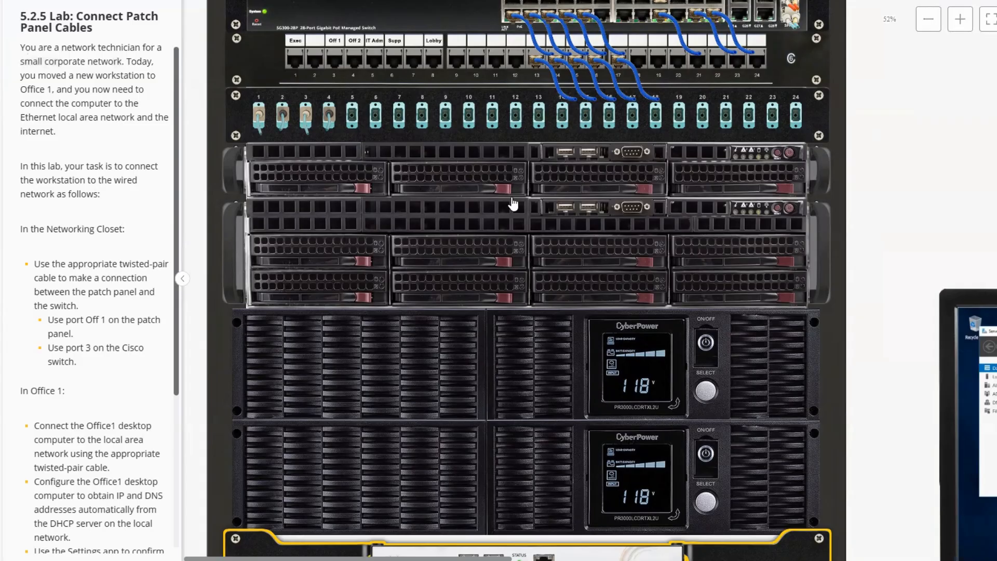
scroll(507, 204, up, 3)
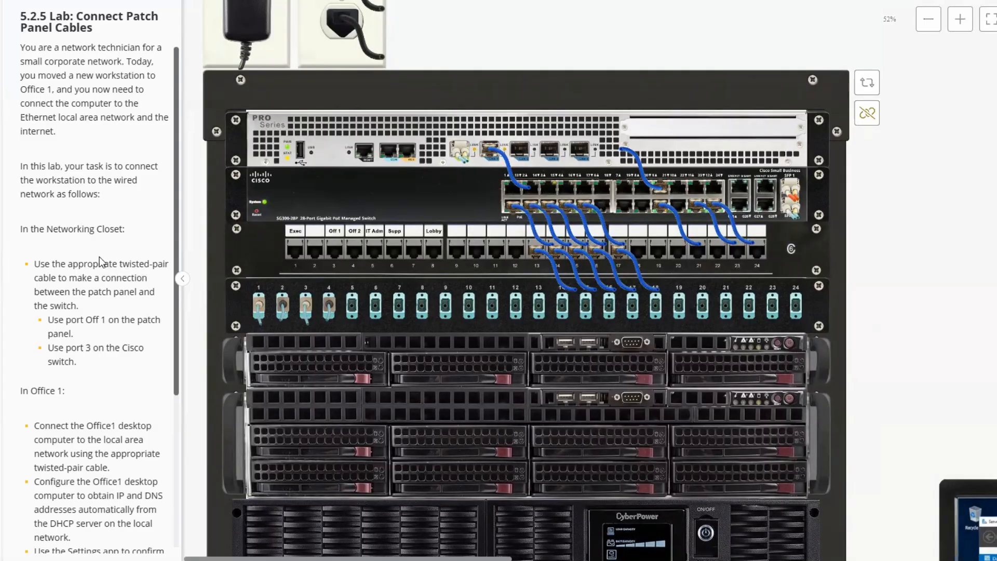
scroll(100, 261, down, 1)
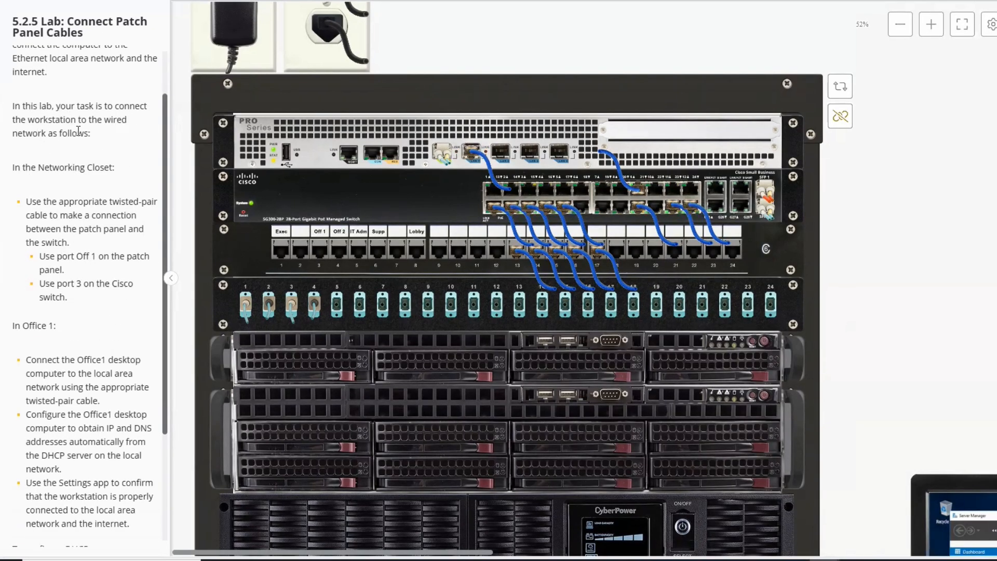
drag(122, 120, 103, 120)
key(ctrl+c)
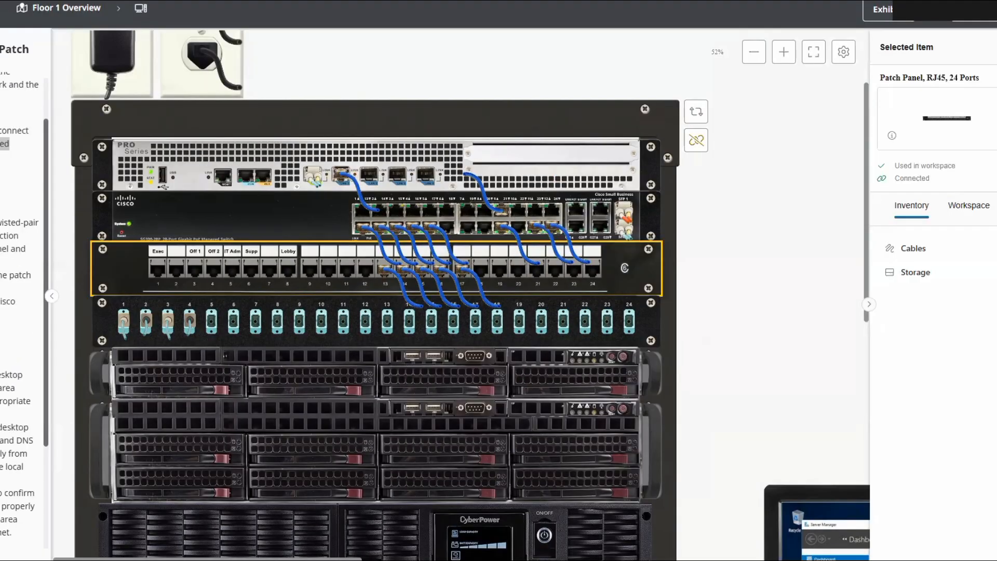
- View the Floor 1 Overview and reopen the hardware of the Networking Closet
click(70, 10)
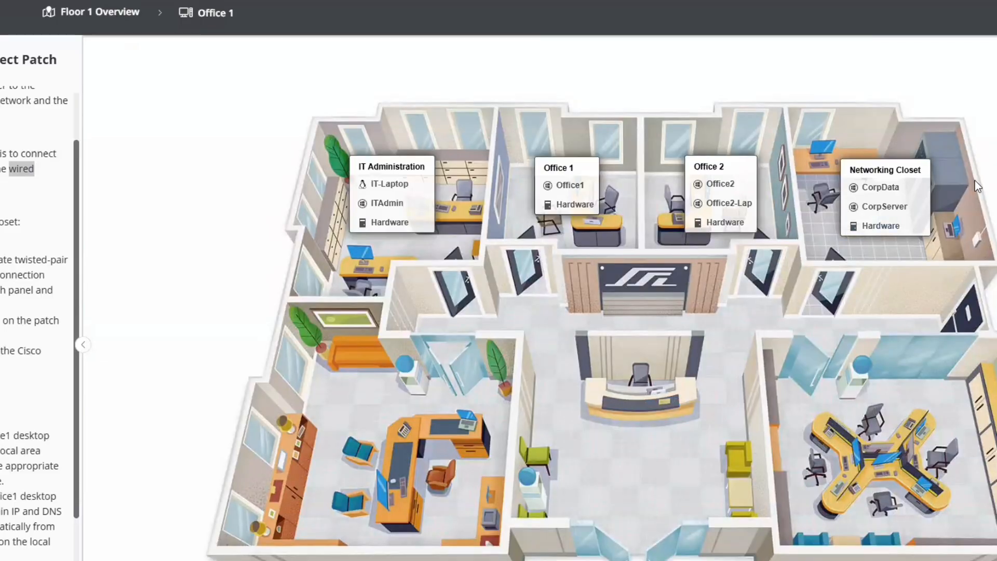
click(882, 227)
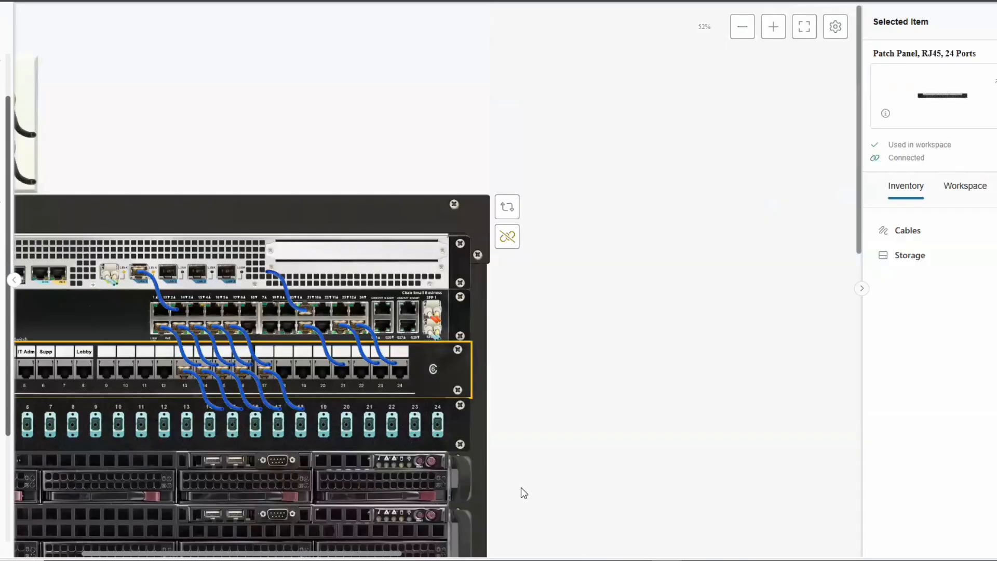
- Connect one end of a Cat6a RJ45 cable to port Off 1 on the rack's patch panel
drag(378, 555, 222, 551)
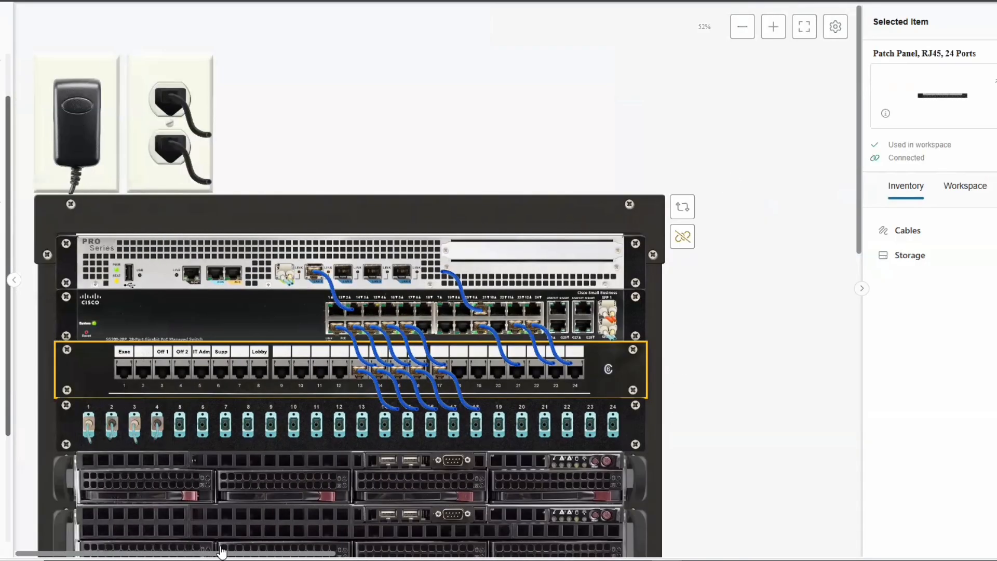
scroll(796, 382, down, 2)
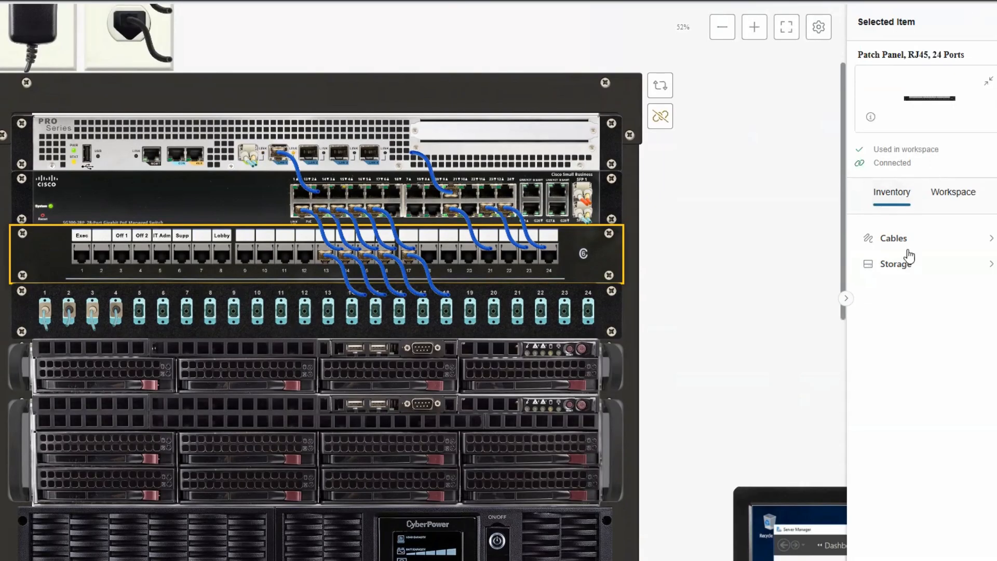
click(912, 248)
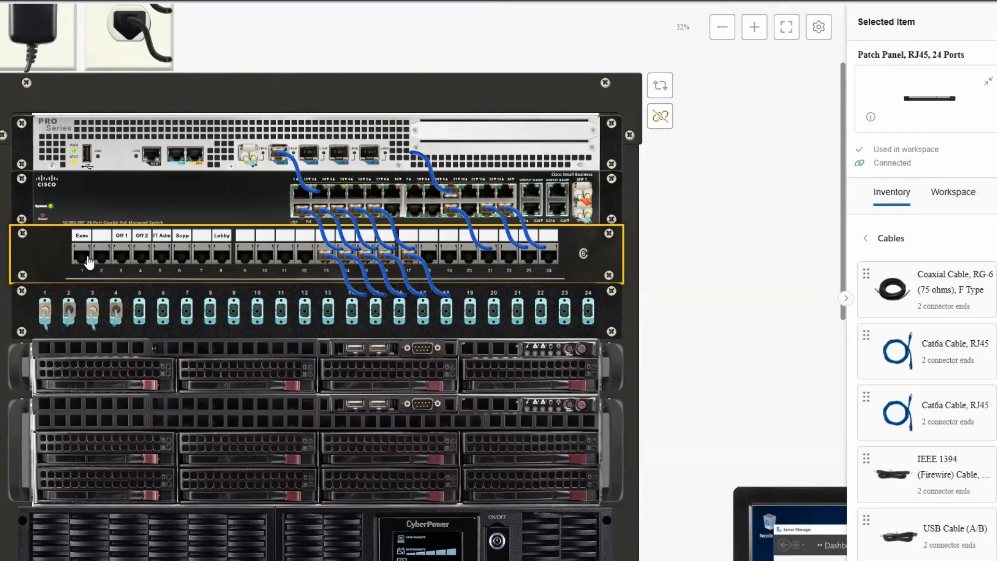
click(952, 364)
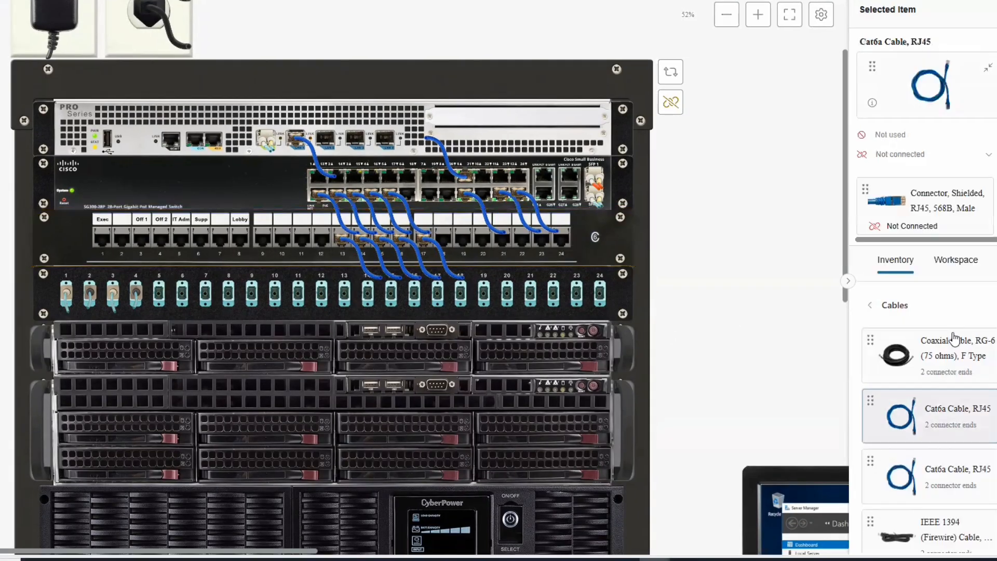
scroll(930, 212, down, 1)
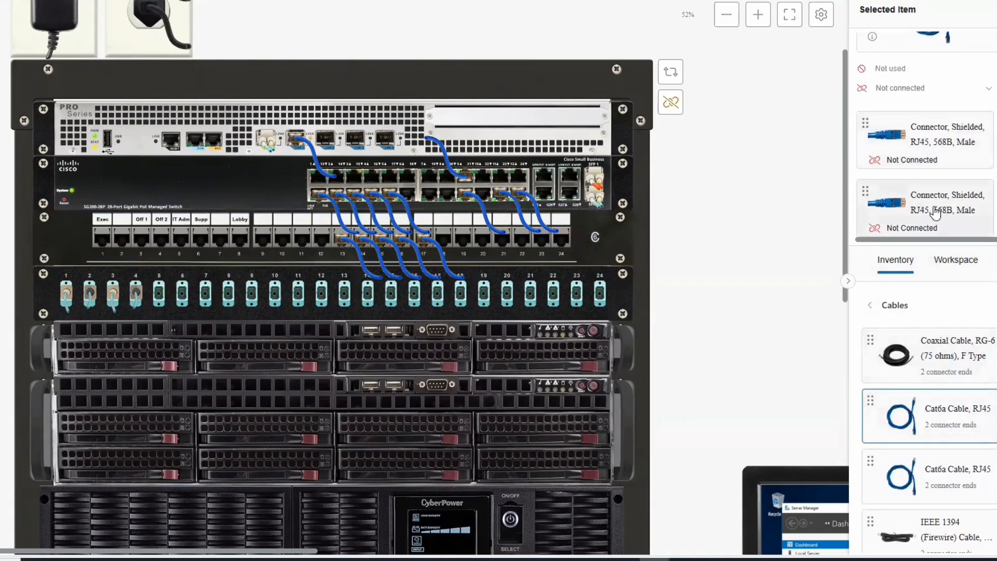
drag(934, 212, 140, 240)
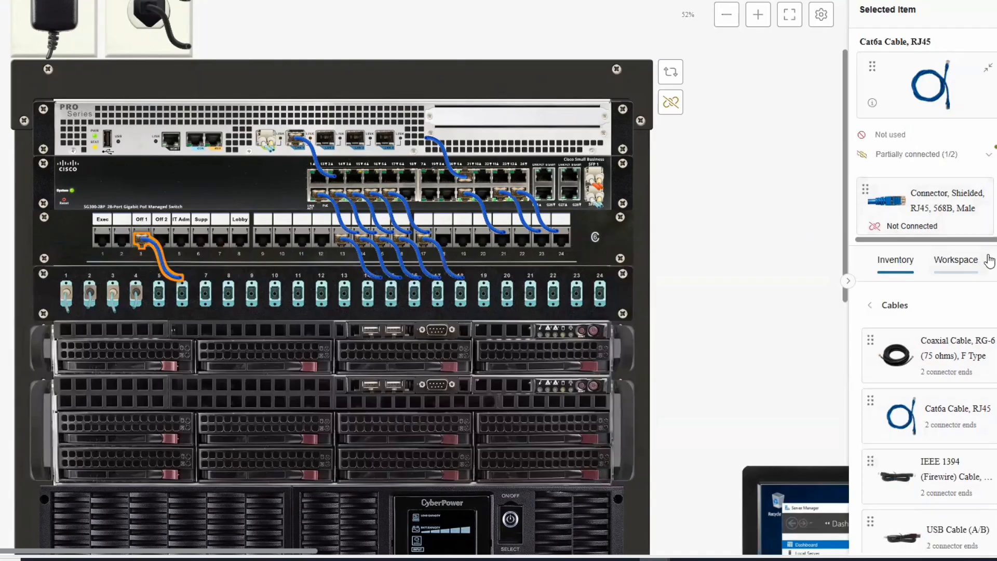
- Connect the free RJ45 connector of the partially connected Cat6a cable to port 3 on the Cisco switch
scroll(930, 216, down, 1)
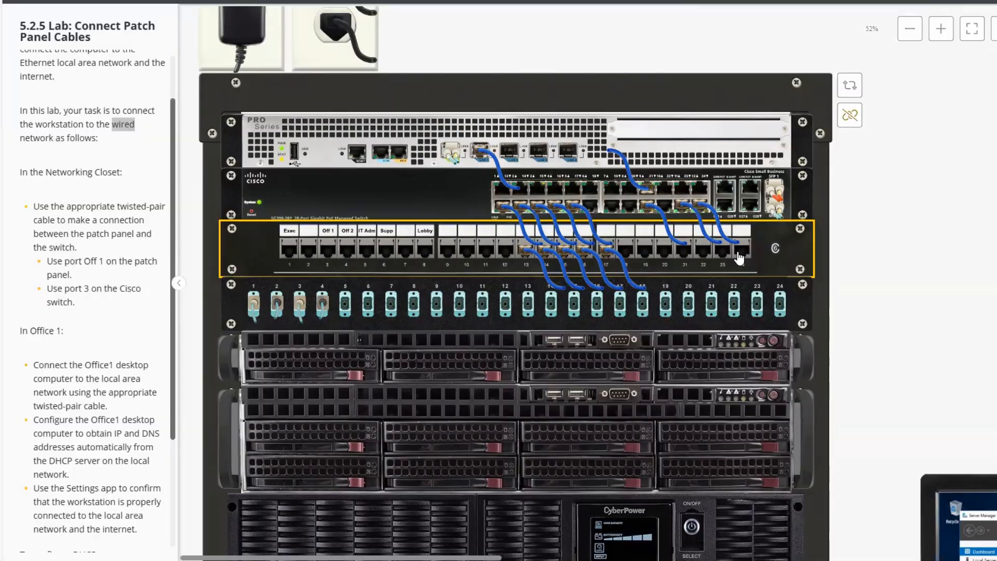
drag(90, 289, 65, 289)
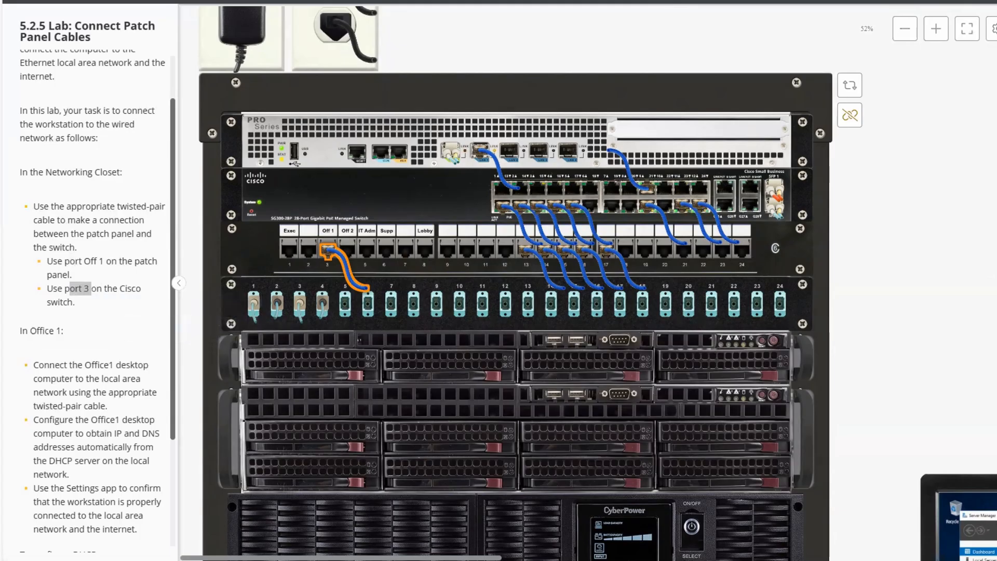
click(936, 30)
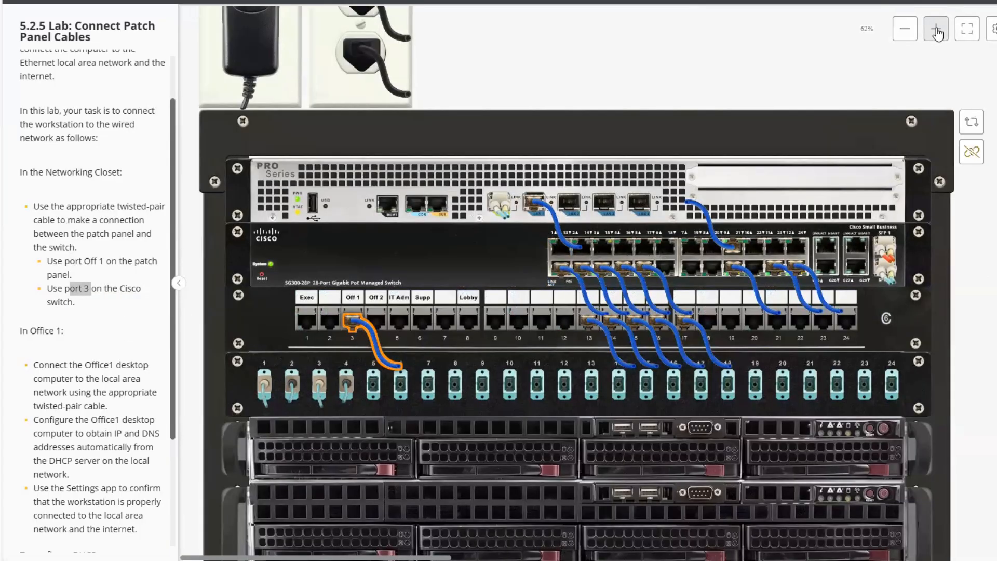
click(937, 32)
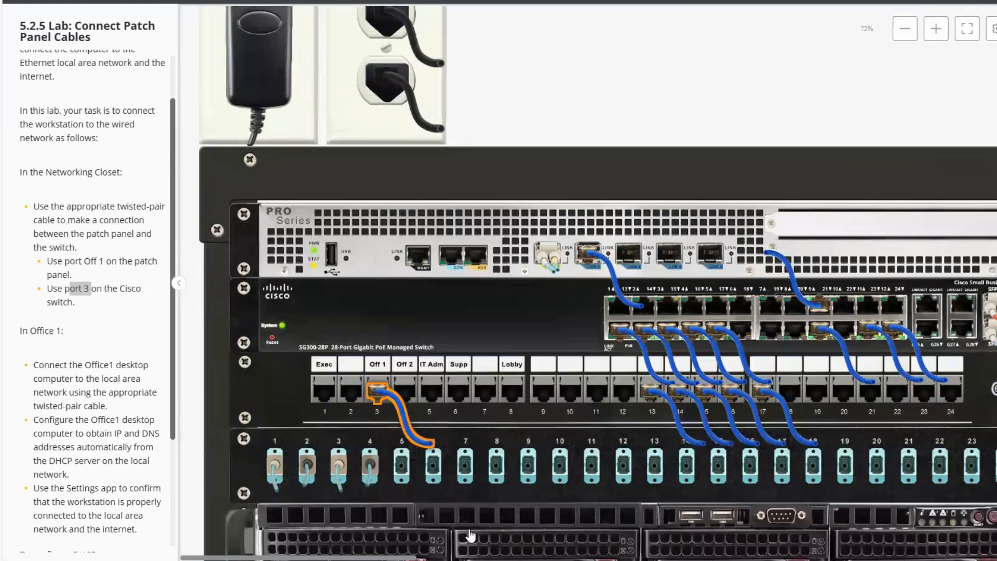
drag(362, 558, 439, 558)
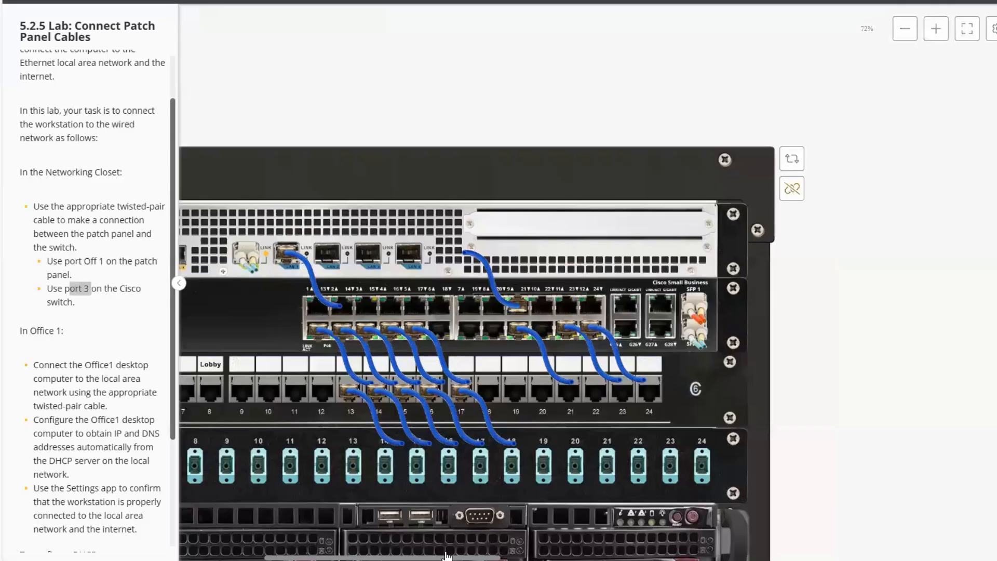
click(936, 29)
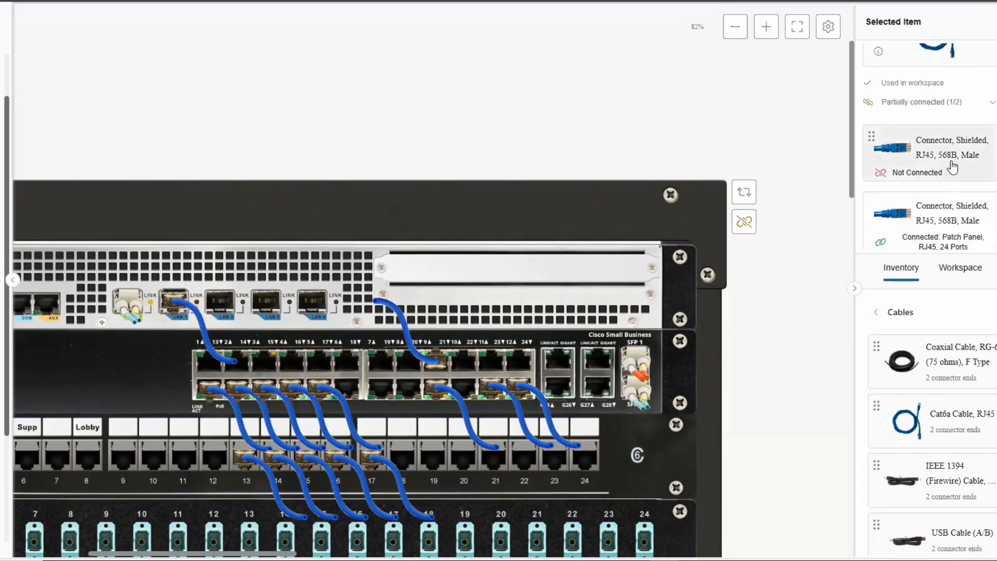
drag(953, 167, 264, 367)
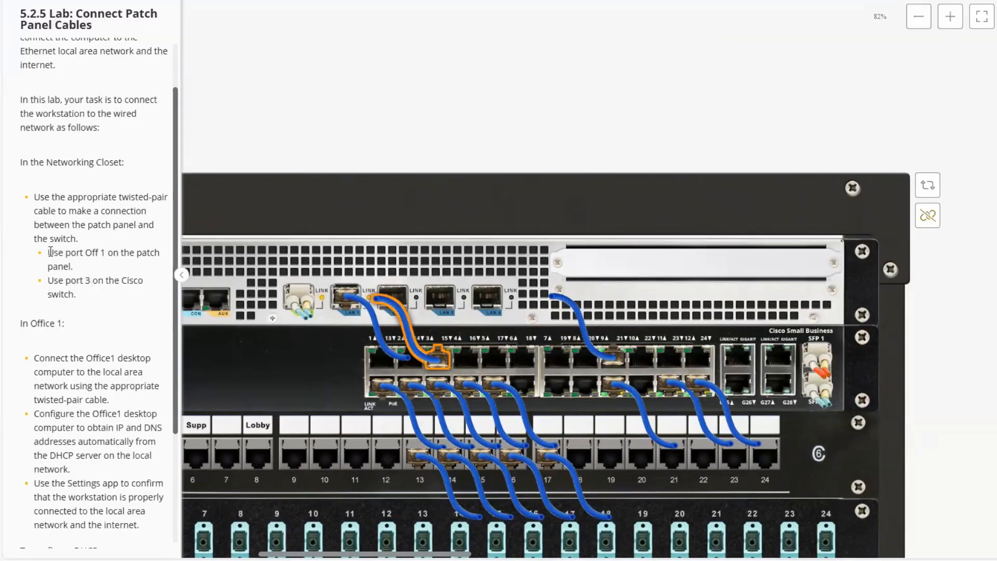
- Review the lab instructions, highlighting the patch panel and switch port requirements and the Office 1 cabling task
drag(47, 253, 86, 301)
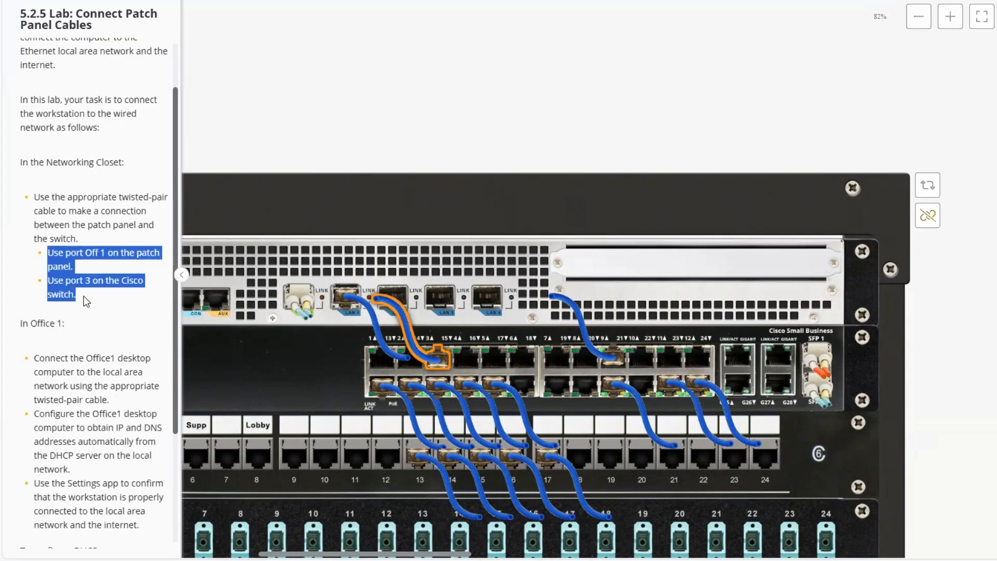
key(ctrl+c)
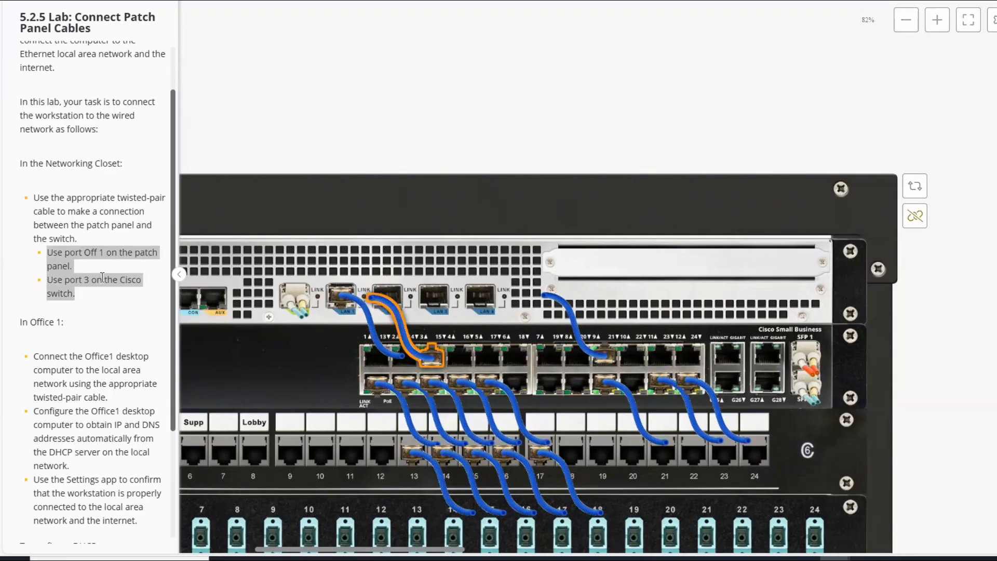
scroll(102, 278, down, 1)
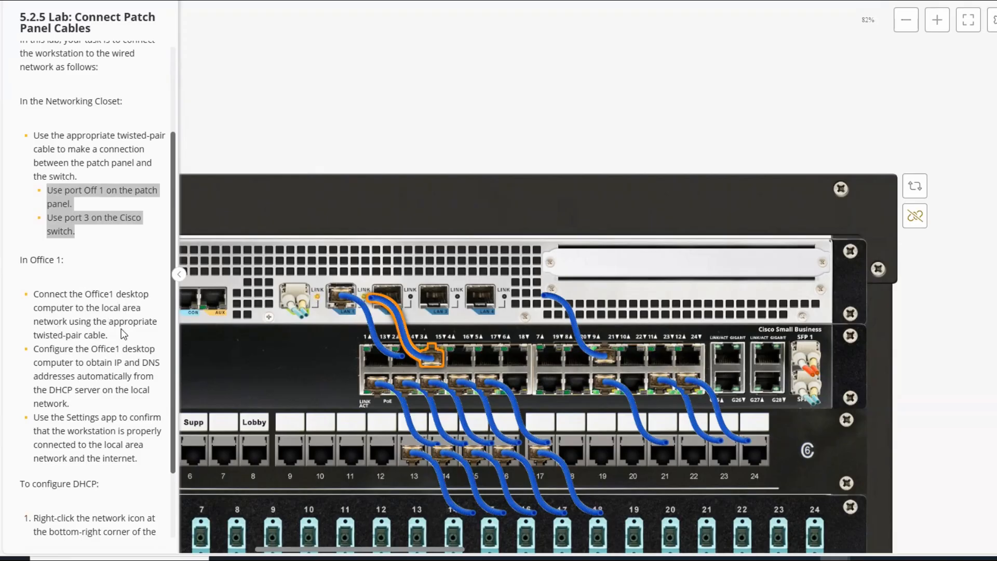
drag(106, 335, 23, 300)
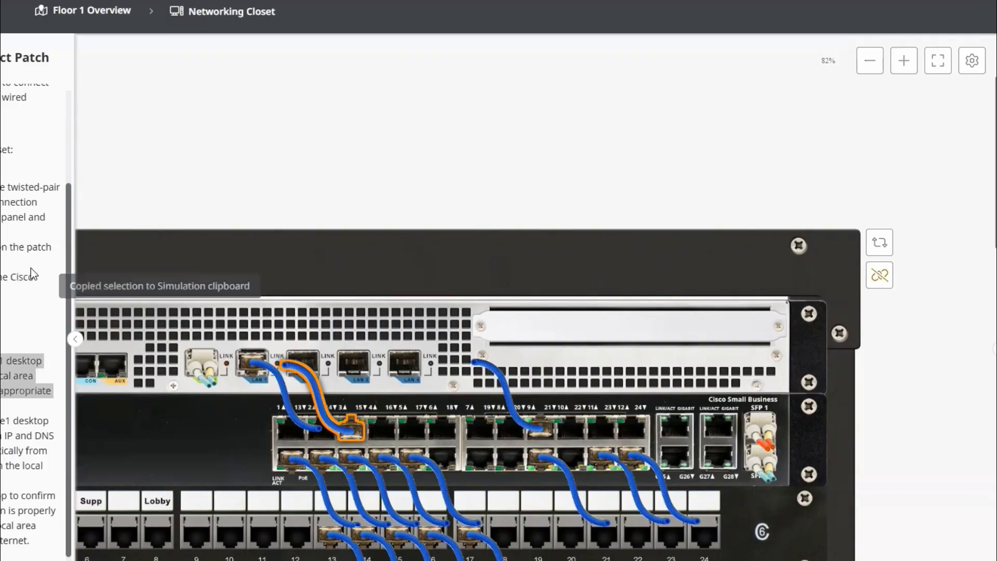
- Open the Office 1 hardware from the Floor 1 Overview and switch the system case to its back view
click(106, 11)
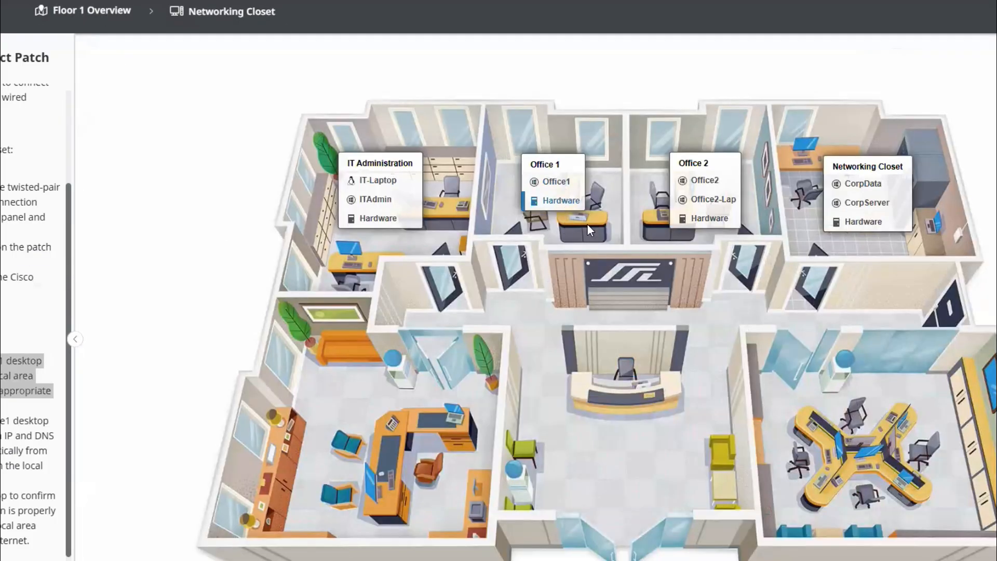
click(560, 200)
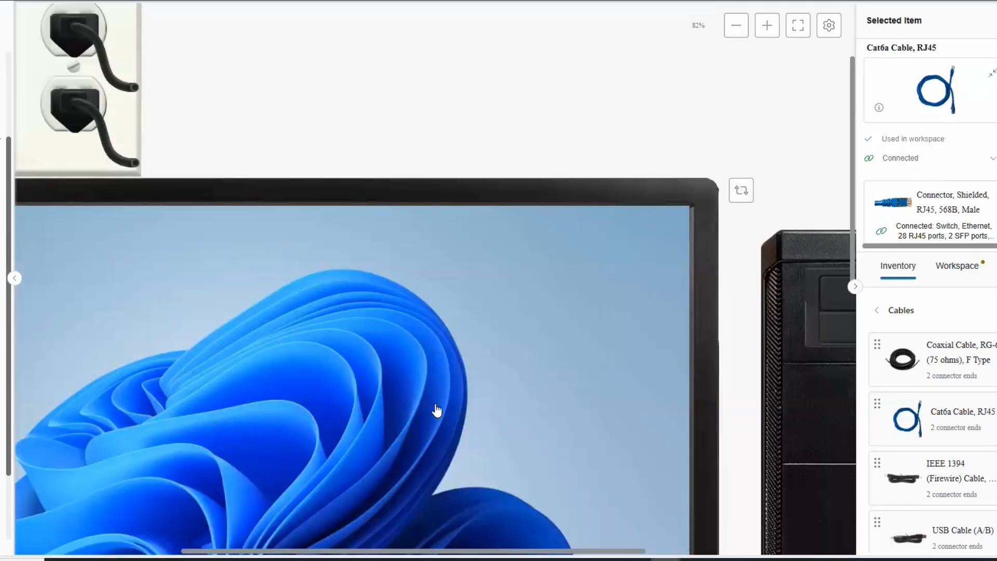
drag(453, 552, 349, 552)
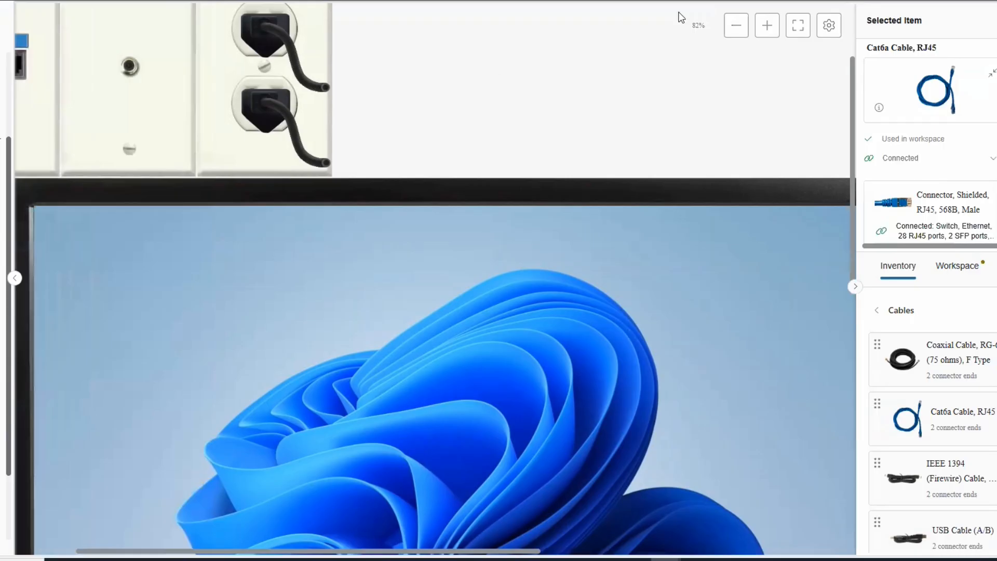
click(735, 26)
click(735, 26)
click(735, 26)
click(736, 26)
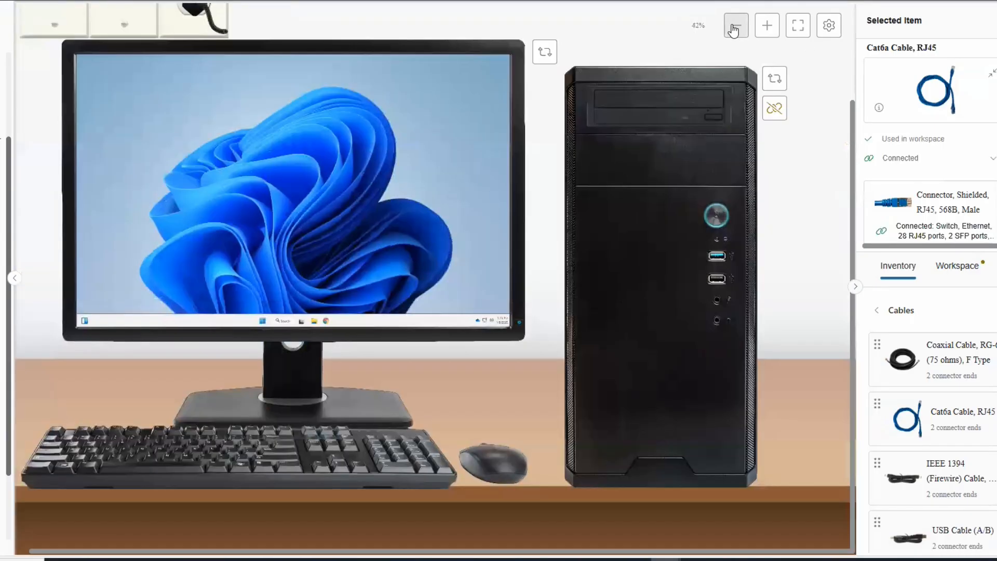
click(737, 26)
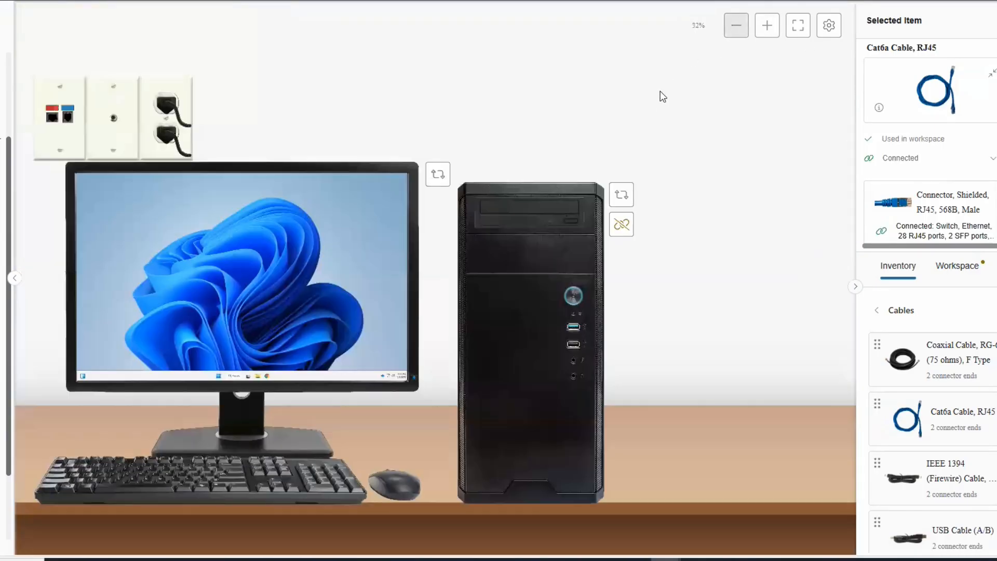
click(628, 196)
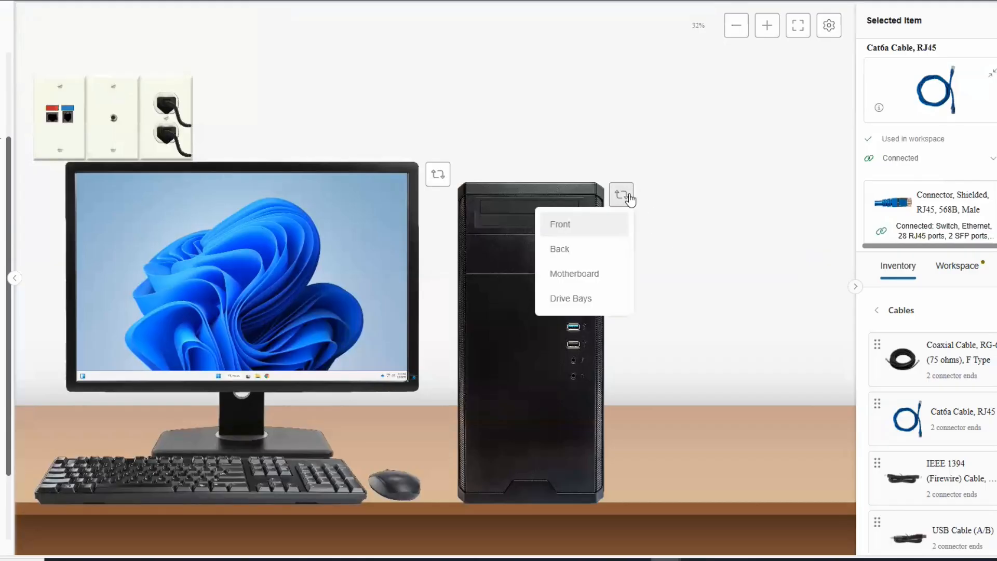
click(566, 252)
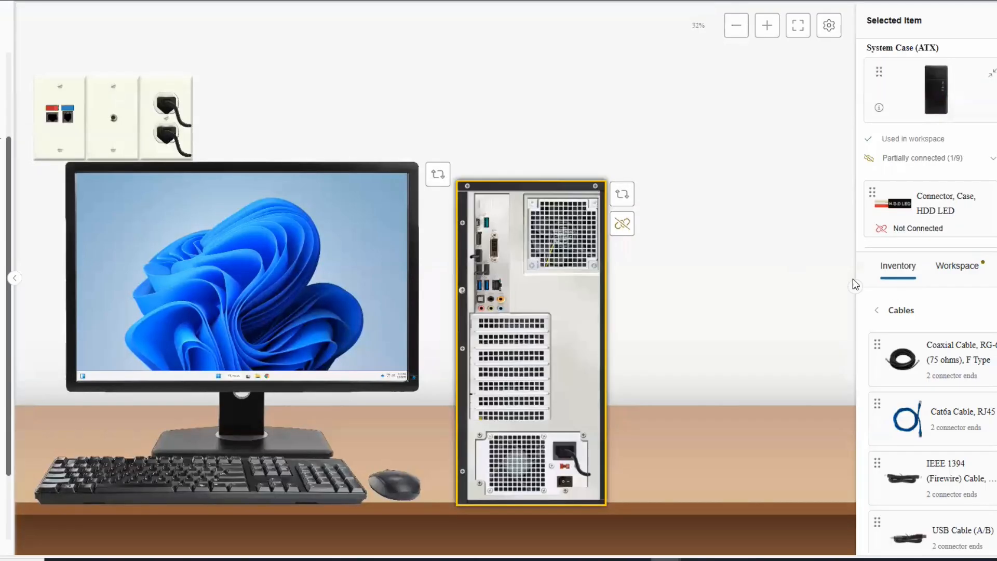
- Connect a Cat6a RJ45 cable from the Ethernet port on the system case to the red-labelled port on the wall plate
click(946, 420)
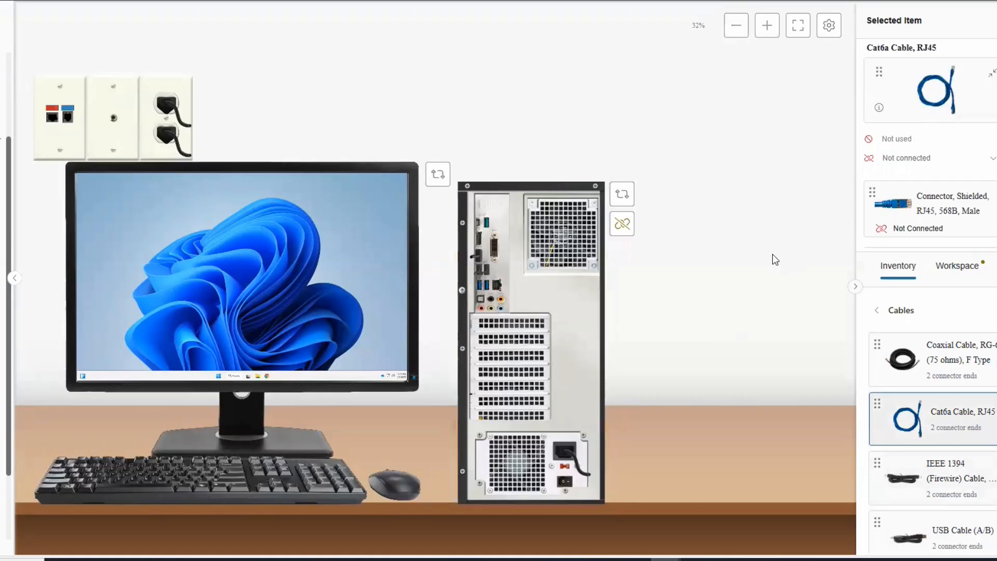
scroll(933, 166, down, 2)
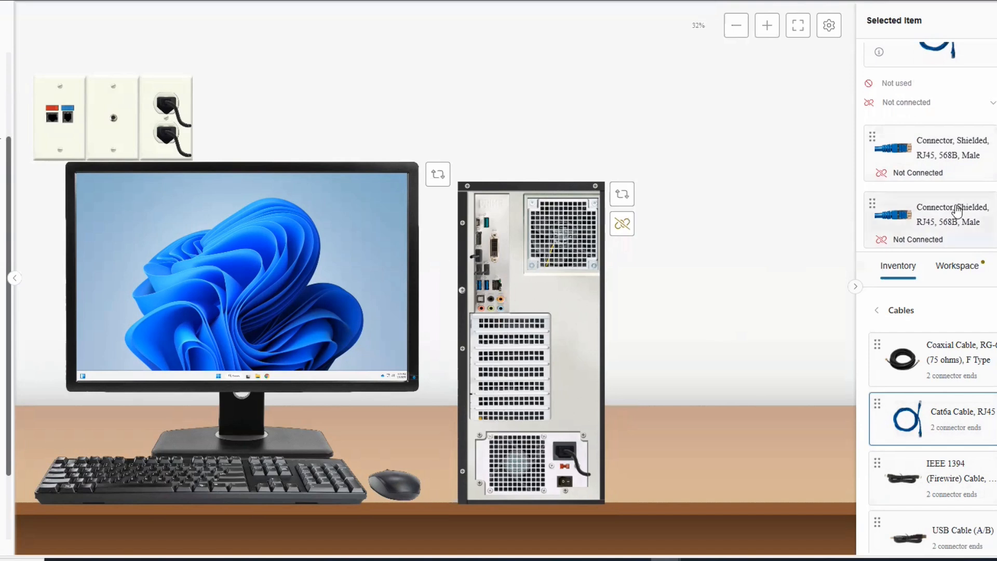
drag(944, 158, 499, 290)
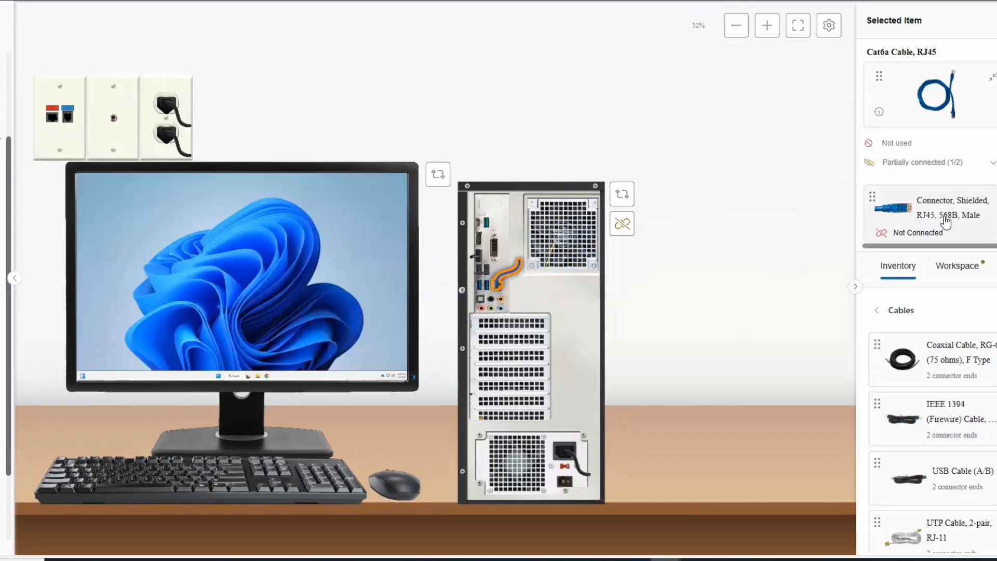
scroll(945, 222, down, 2)
drag(948, 162, 54, 127)
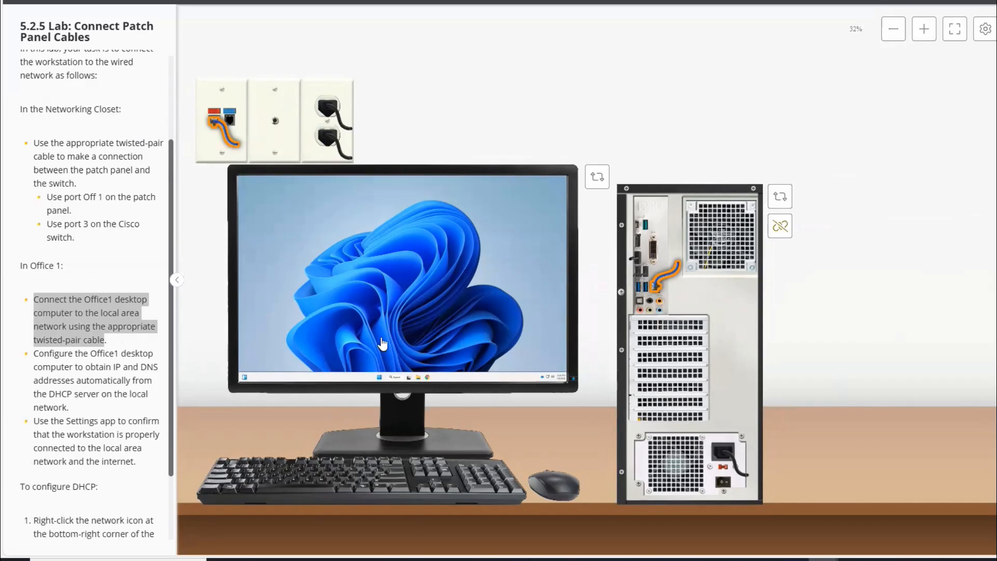
- Read the Office 1 instructions, highlighting the cabling task and the requirement to obtain IP and DNS addresses automatically from the DHCP server
drag(106, 341, 34, 304)
scroll(56, 296, down, 1)
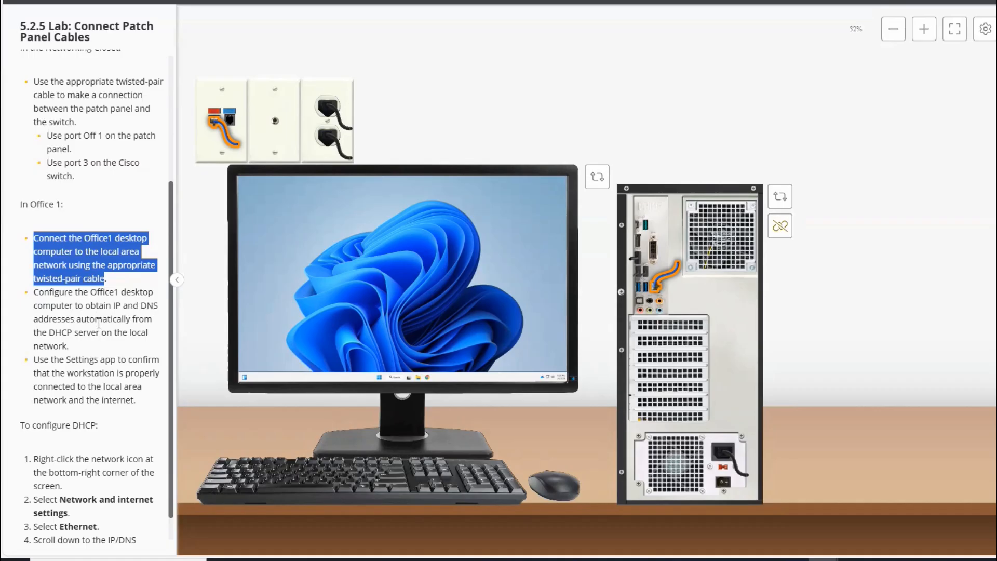
double_click(129, 318)
key(ctrl+c)
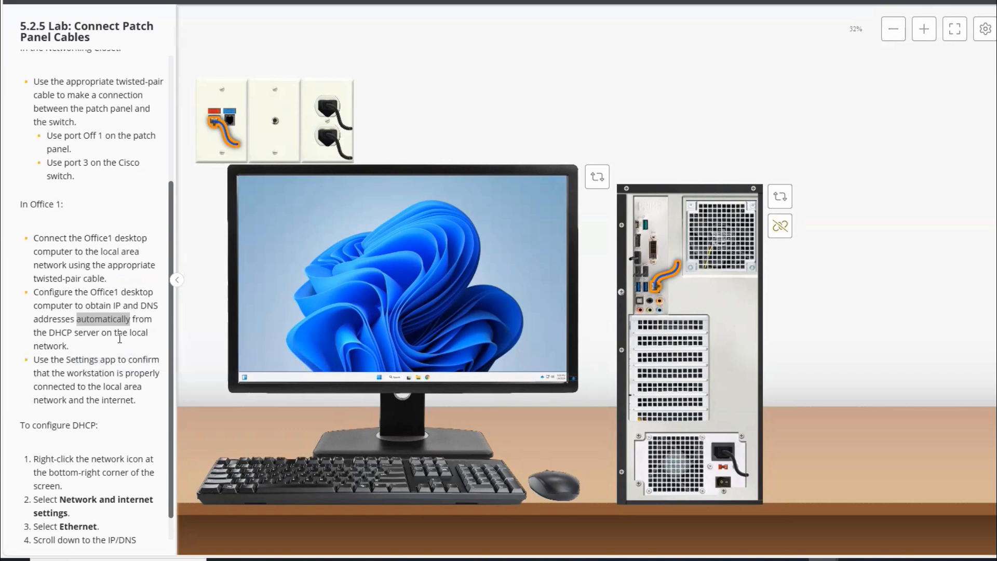
click(70, 347)
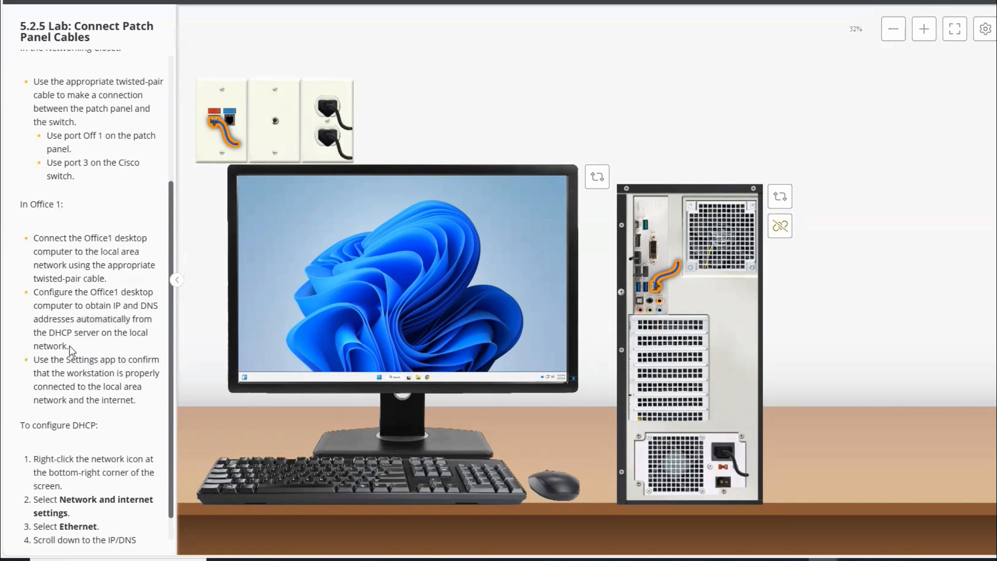
drag(70, 348, 33, 298)
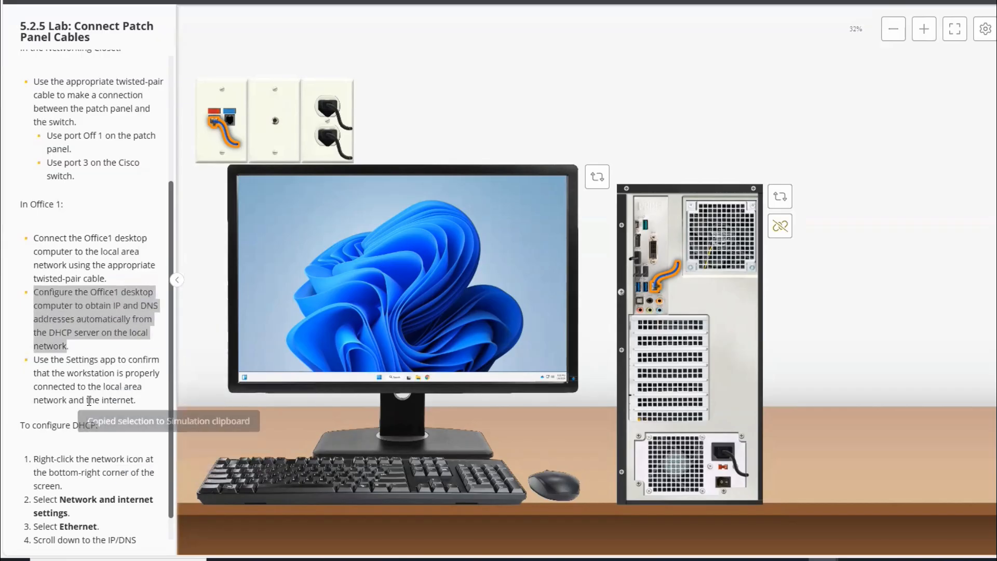
scroll(95, 403, down, 1)
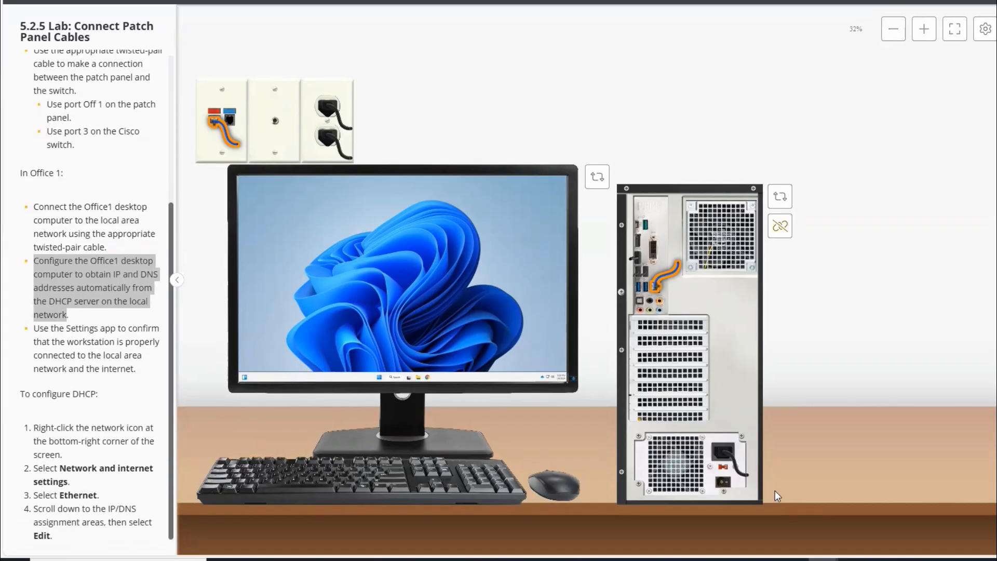
- Open the Office1 computer's desktop and bring up the Ethernet page of its network and internet settings
click(502, 279)
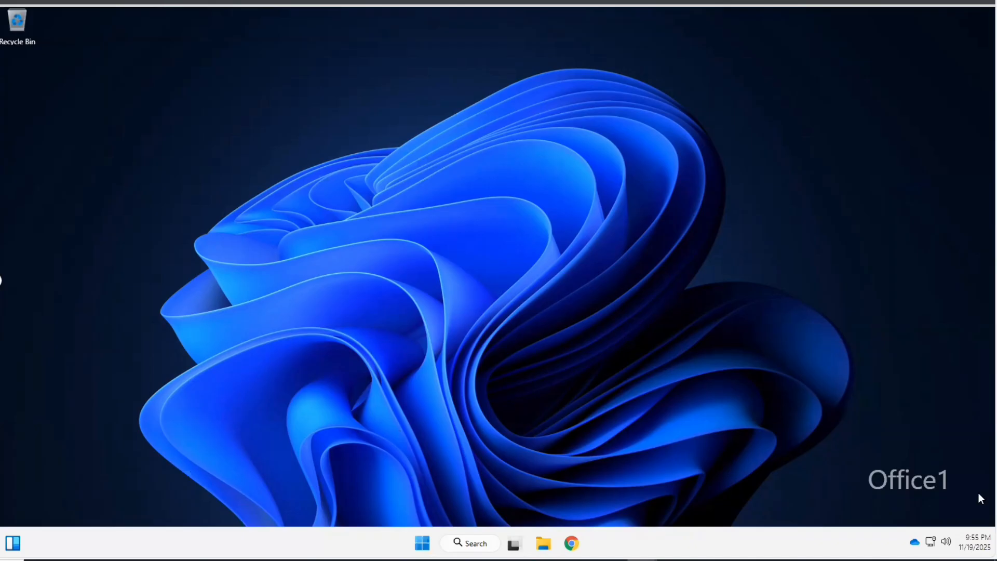
right_click(934, 544)
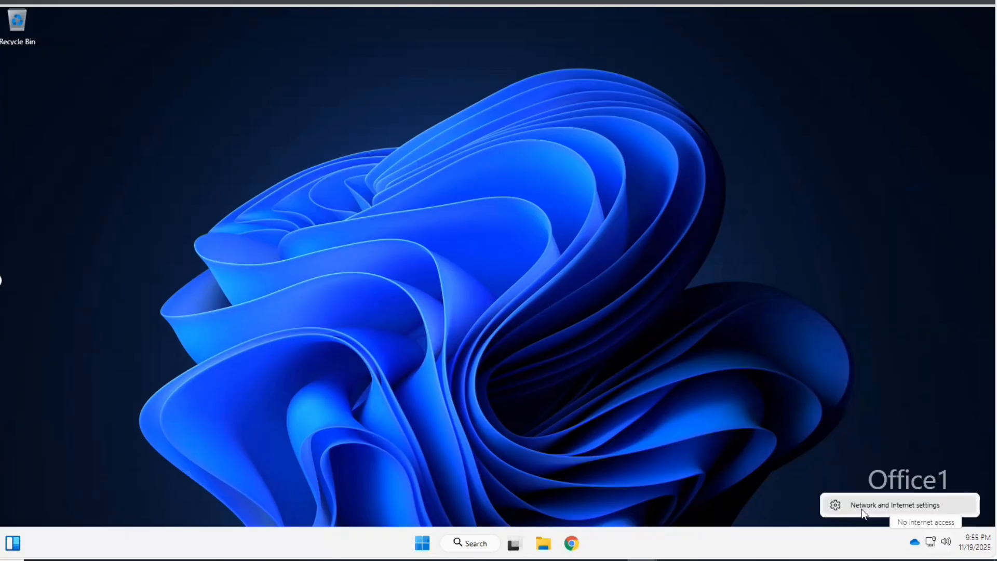
click(902, 506)
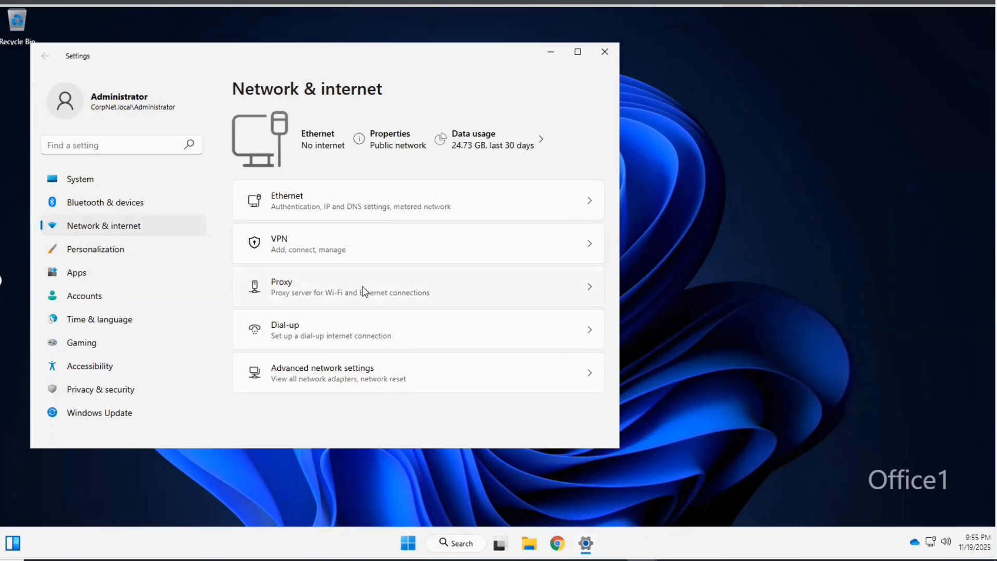
click(302, 204)
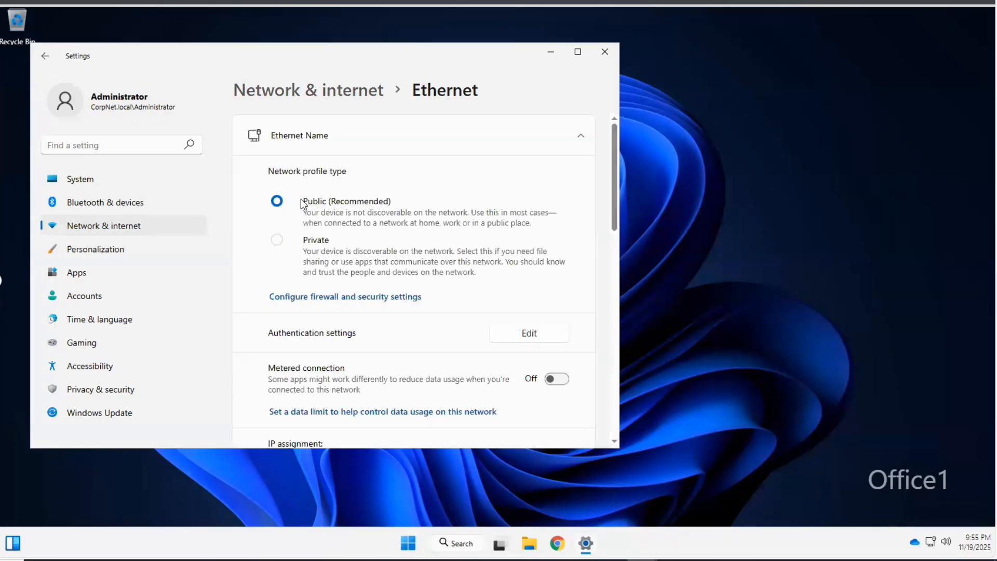
- Change the Ethernet connection's IP assignment to Automatic (DHCP), save it, and review the resulting IP and DNS details
scroll(368, 249, down, 4)
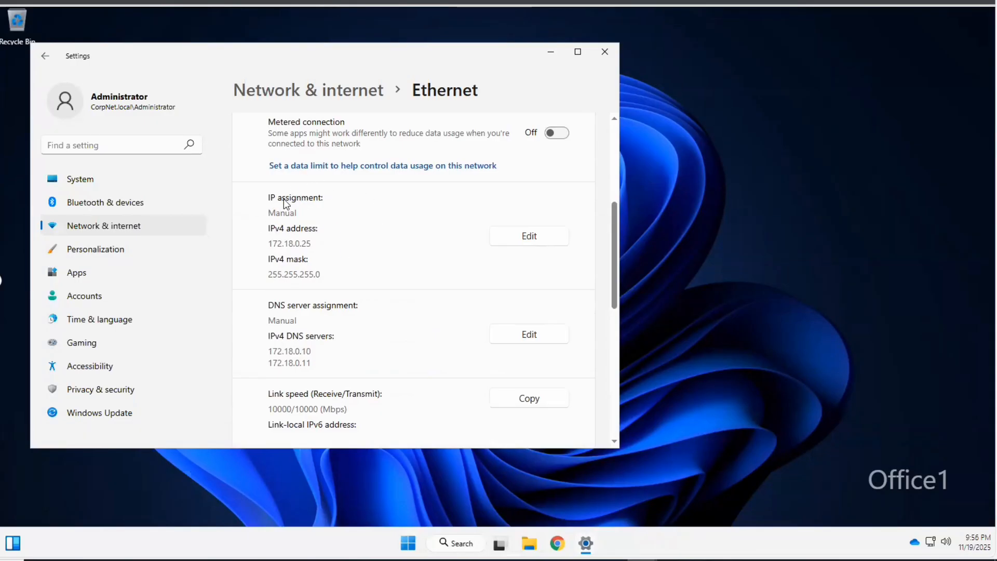
click(529, 237)
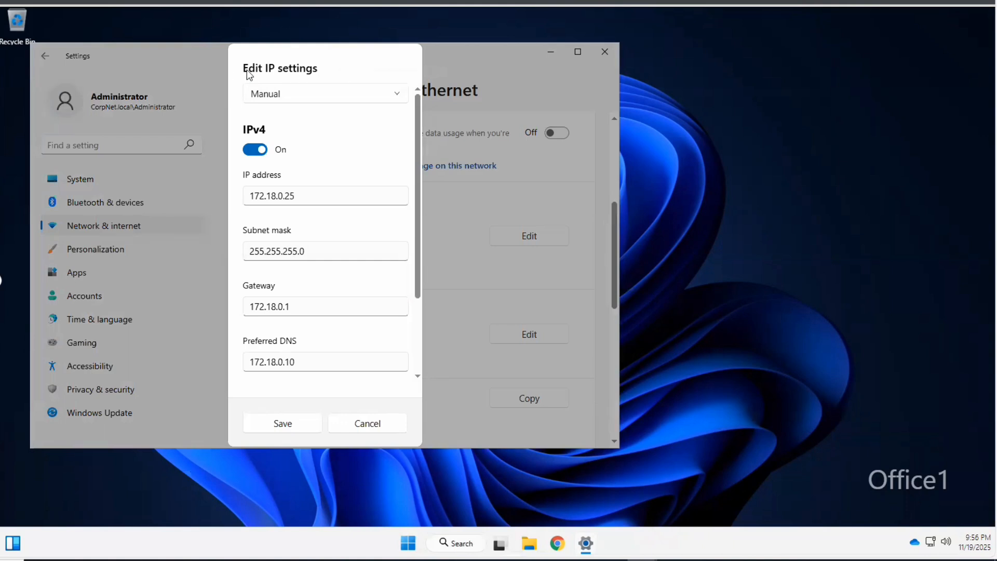
click(291, 98)
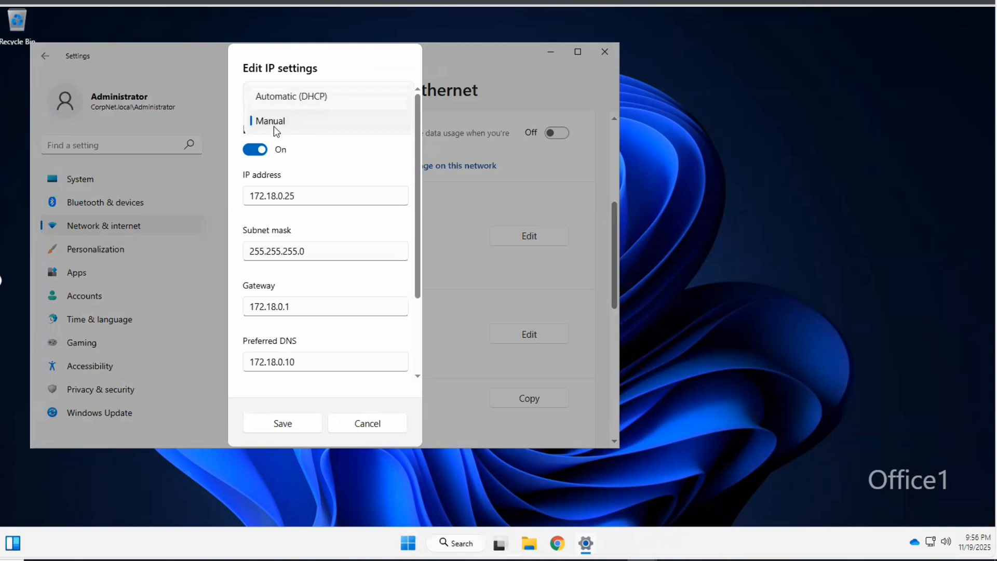
click(283, 102)
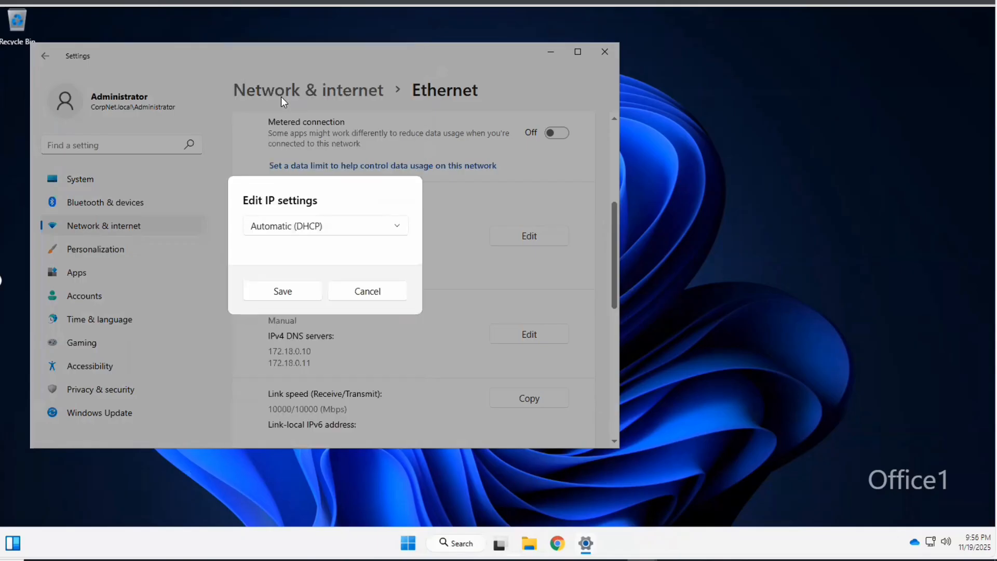
click(283, 292)
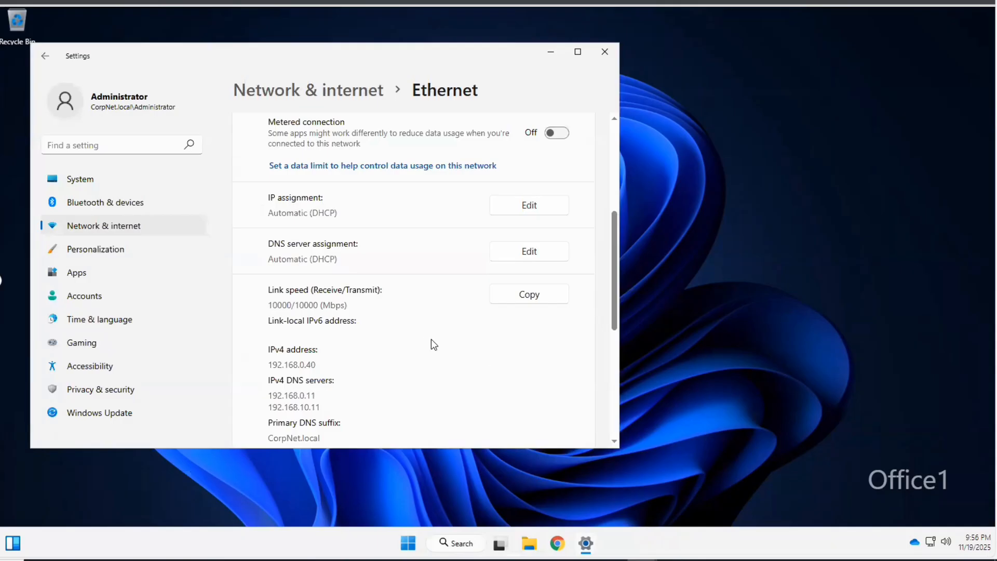
scroll(465, 363, down, 2)
scroll(469, 365, up, 3)
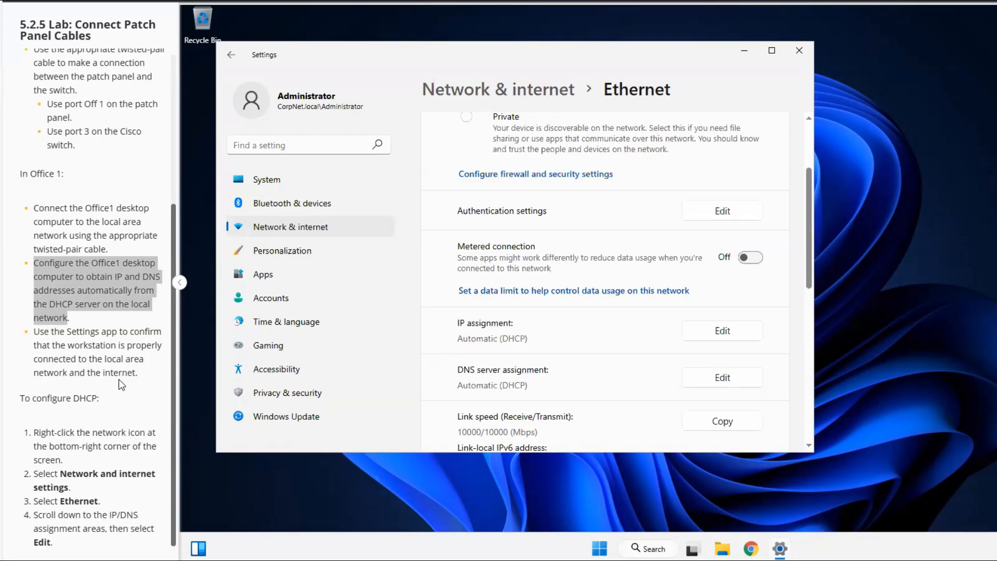
- Close and reopen the Settings app, and check the network connection status and the Ethernet IP and DNS details
click(806, 52)
click(668, 550)
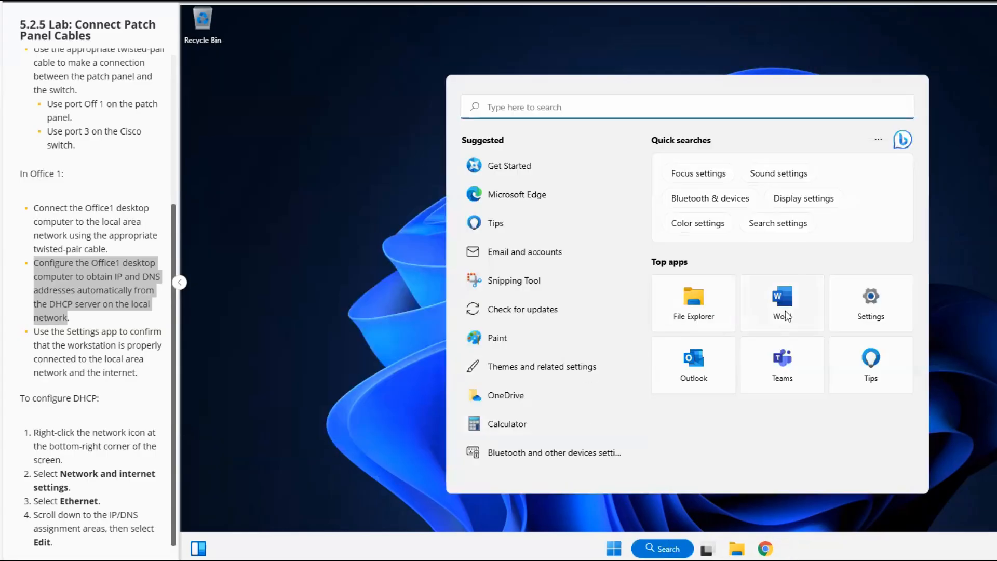
click(871, 304)
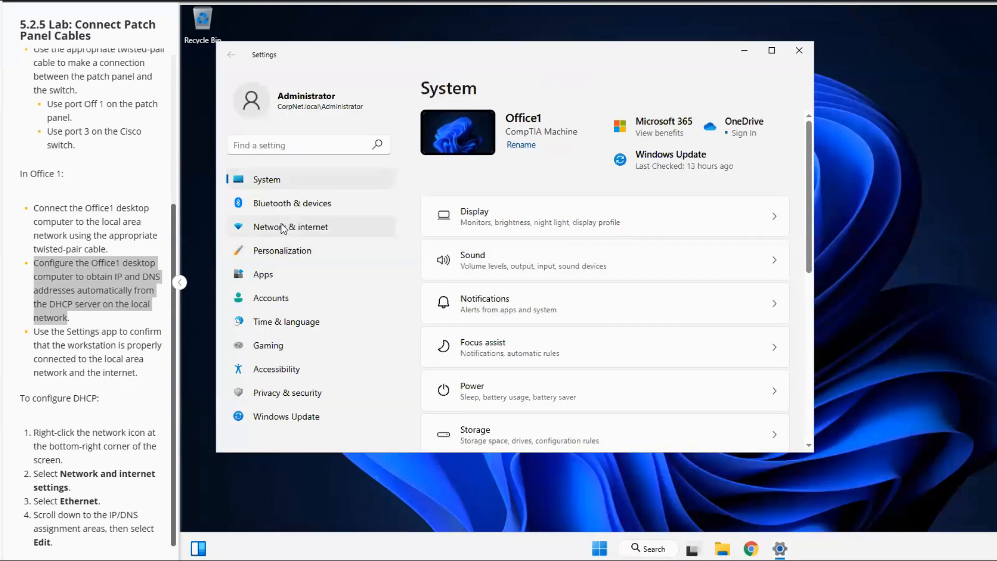
click(290, 229)
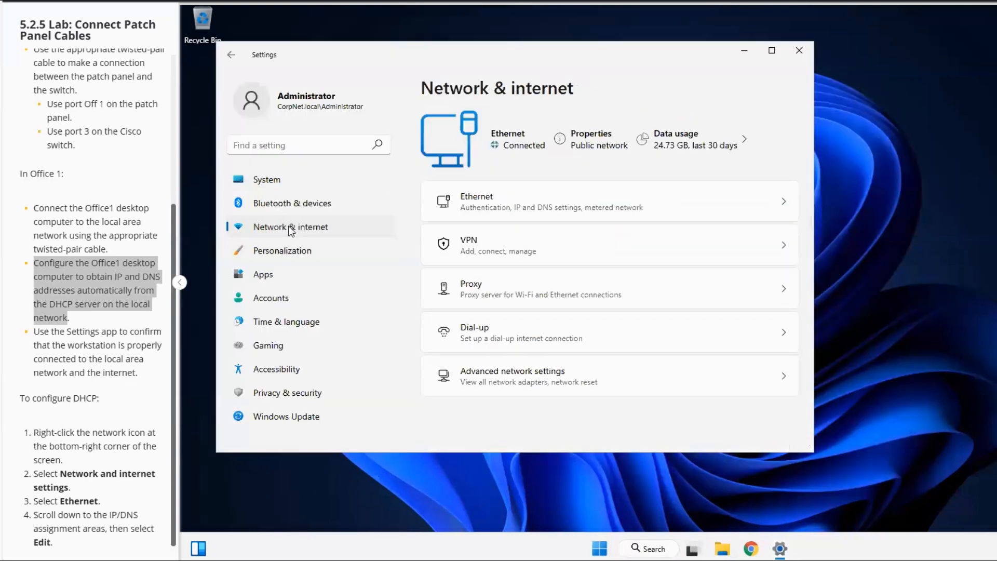
click(501, 203)
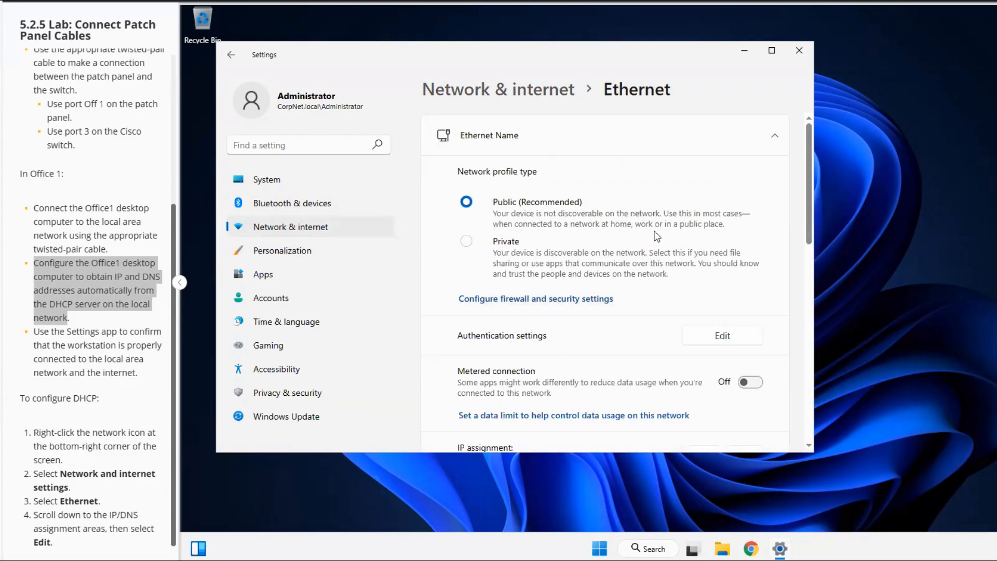
scroll(674, 240, down, 3)
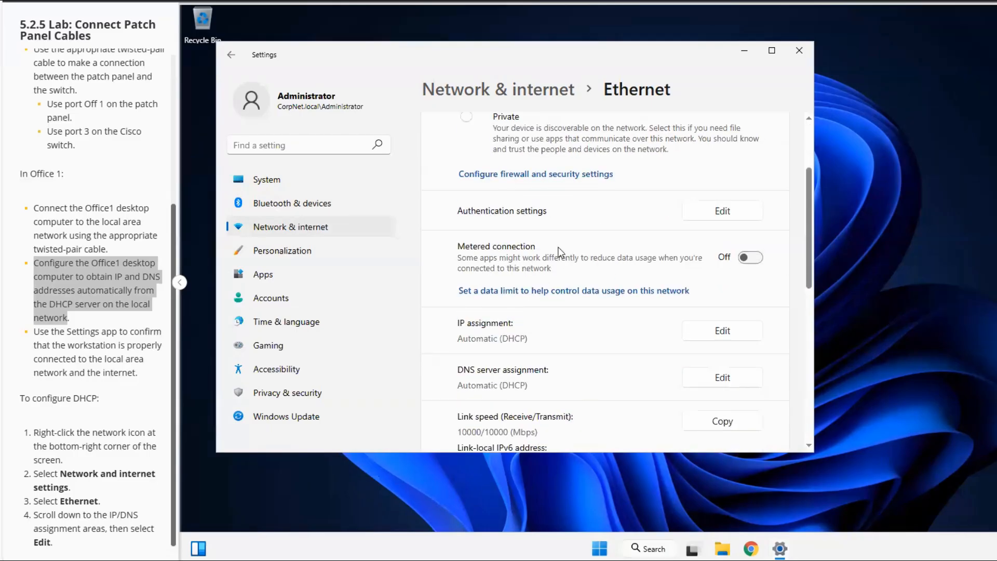
scroll(600, 249, down, 3)
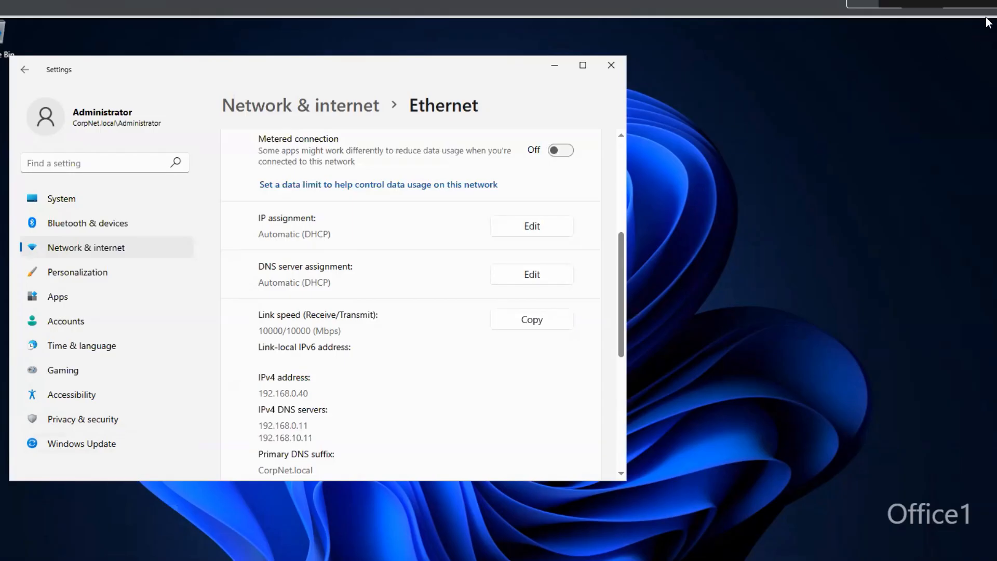
- Submit the lab for scoring, confirm the submission, and highlight the score in the report
click(977, 8)
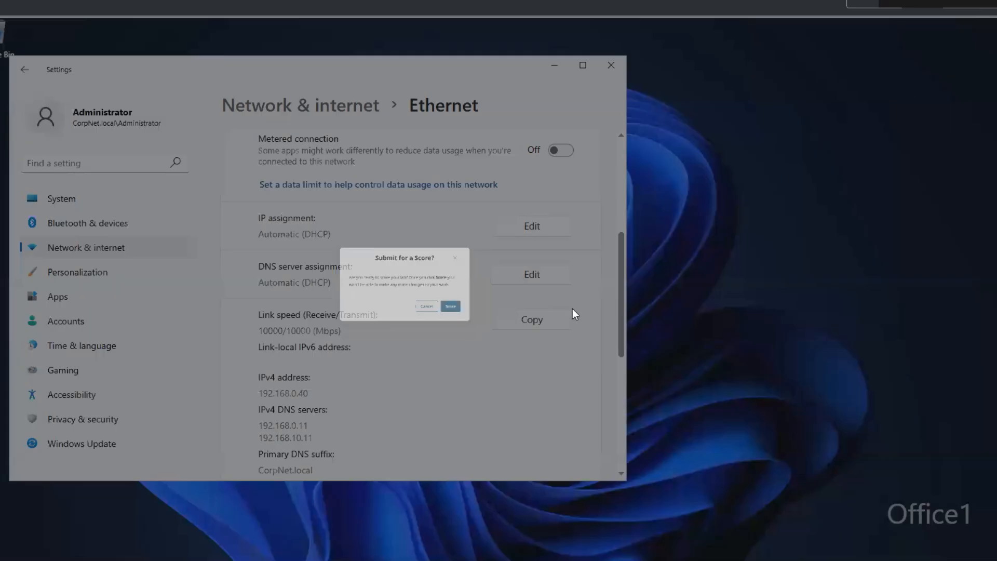
click(512, 336)
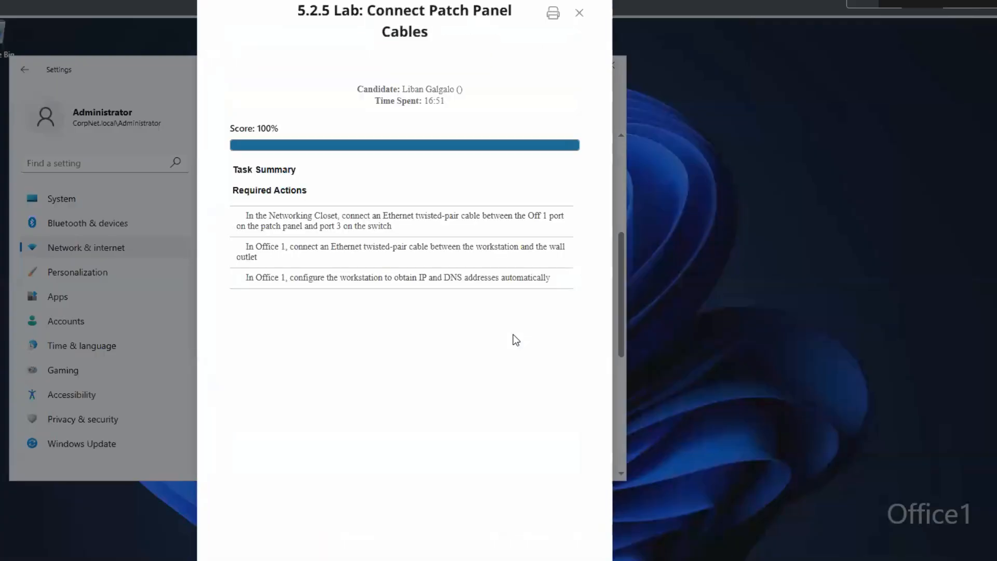
drag(229, 132, 287, 135)
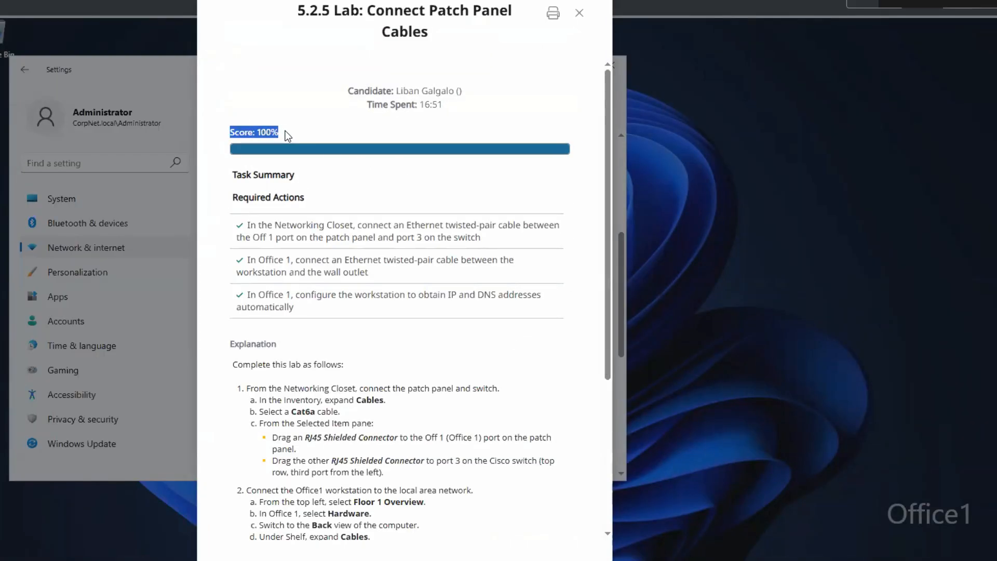